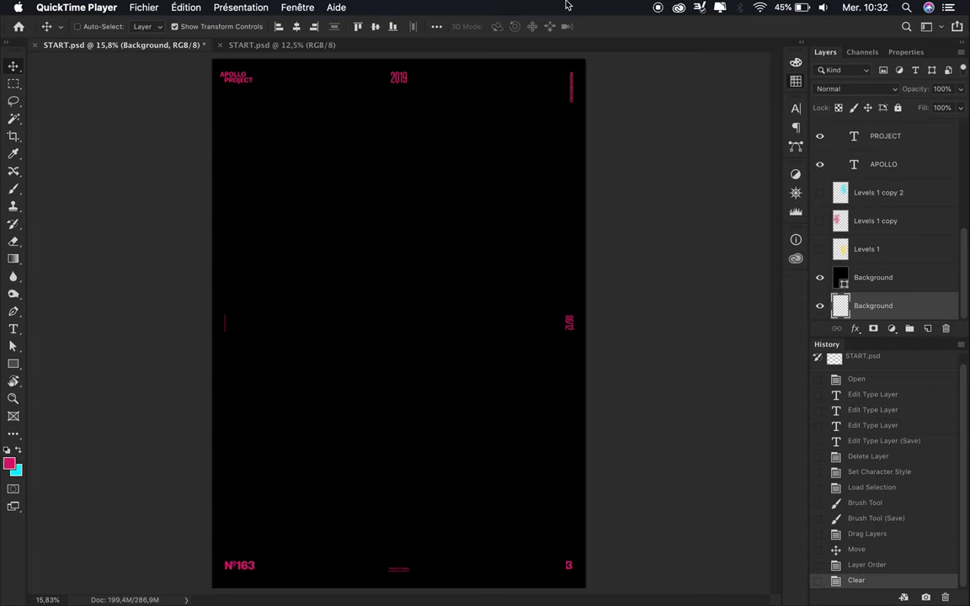
Step: Move the yellow Apollo head down and to the left on the black poster
left_click_drag(469, 407, 383, 466)
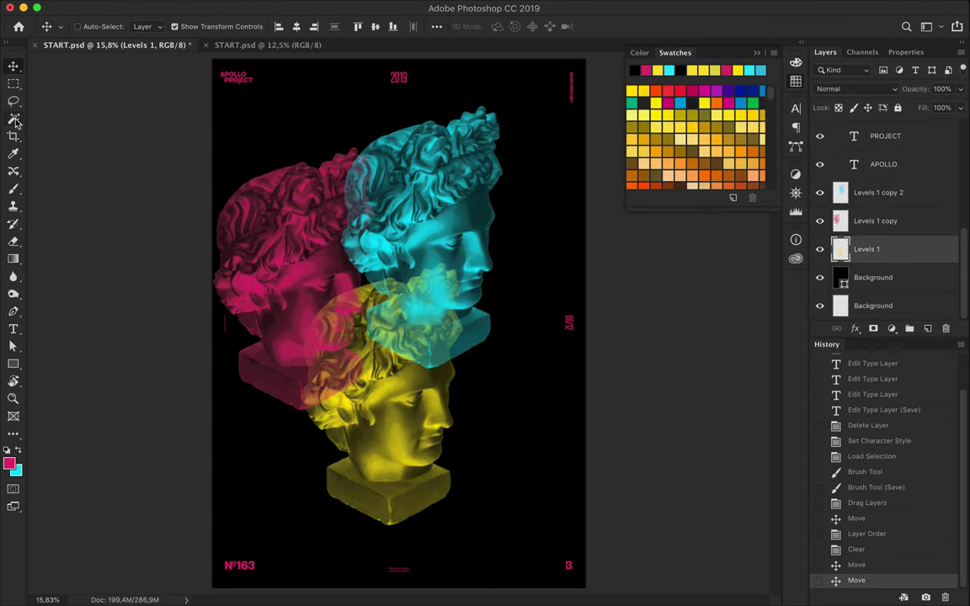
Step: Trace the yellow head's base, copy it to a new layer, and shift the yellow head right
key("p")
left_click(311, 487)
left_click(348, 490)
left_click(463, 484)
left_click(432, 544)
left_click(337, 535)
left_click(312, 487)
key("ctrl+Return")
key("ctrl+c")
key("ctrl+v")
key("v")
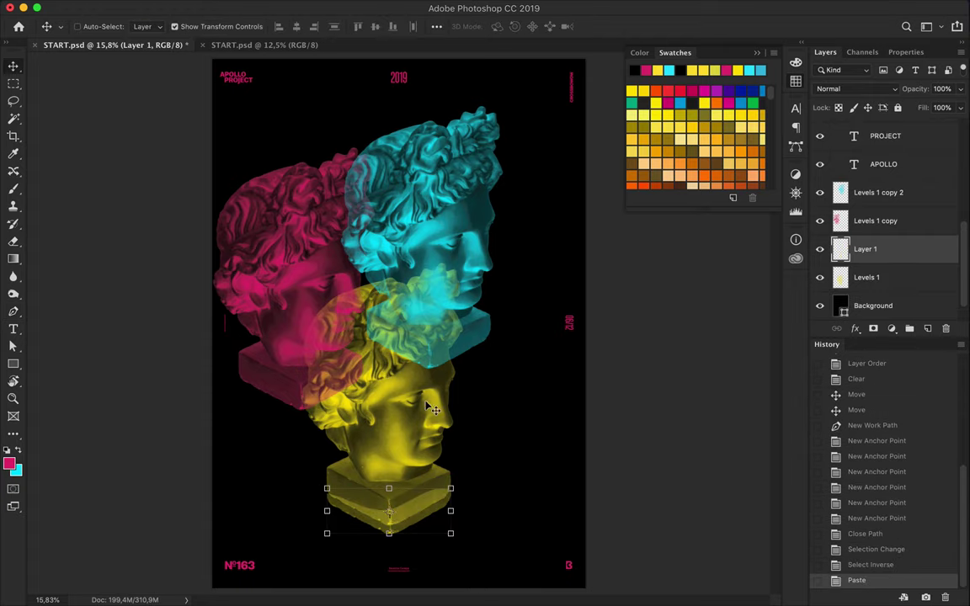
left_click_drag(389, 372, 507, 372)
Step: Slice the cyan head's base onto its own layer and stack it on the yellow slice
left_click_drag(439, 231, 390, 352)
key("p")
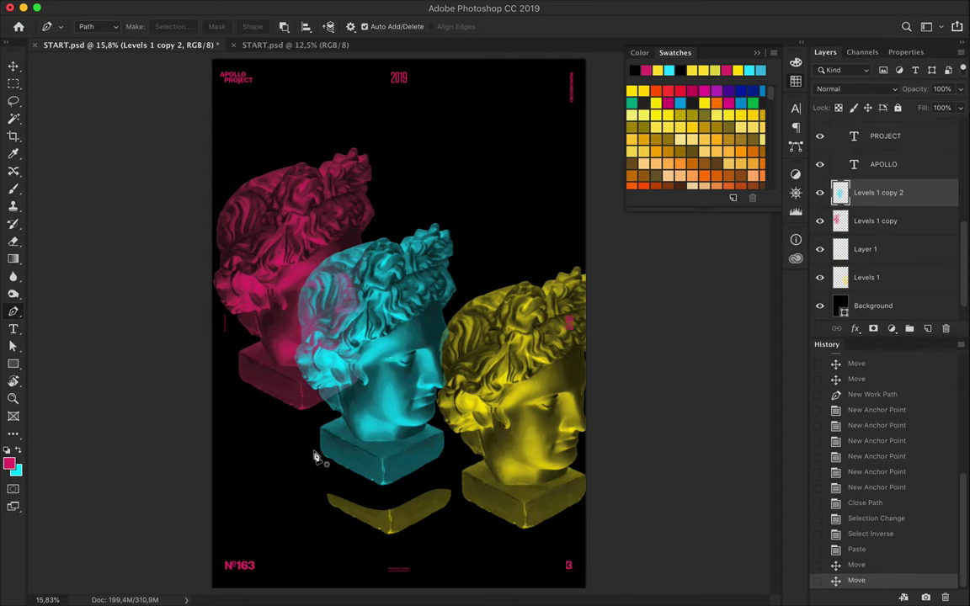
left_click(440, 459)
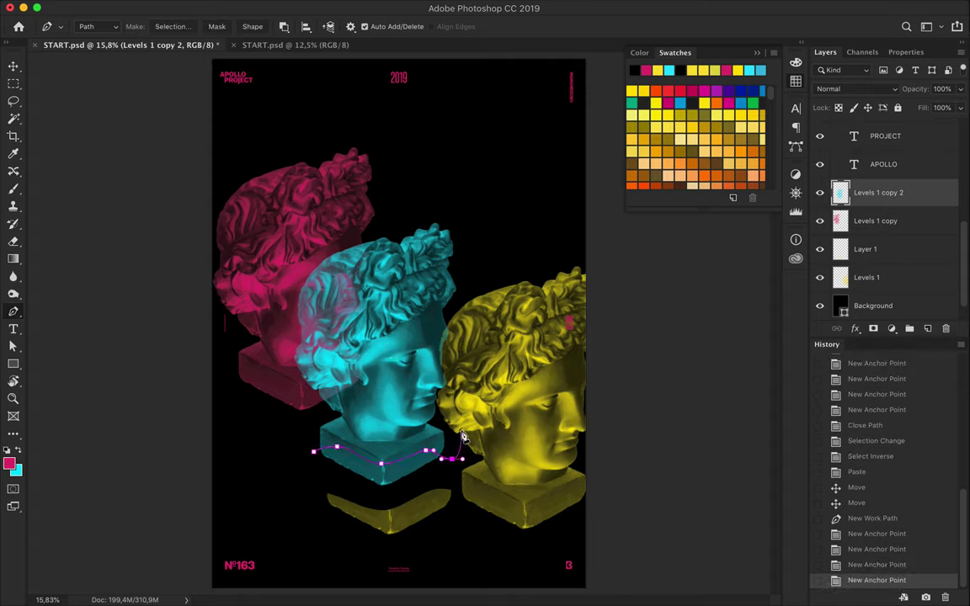
key("ctrl+Return")
key("ctrl+c")
key("ctrl+v")
key("v")
mouse_move(381, 395)
left_mouse_down()
mouse_move(382, 433)
mouse_move(509, 303)
left_mouse_up()
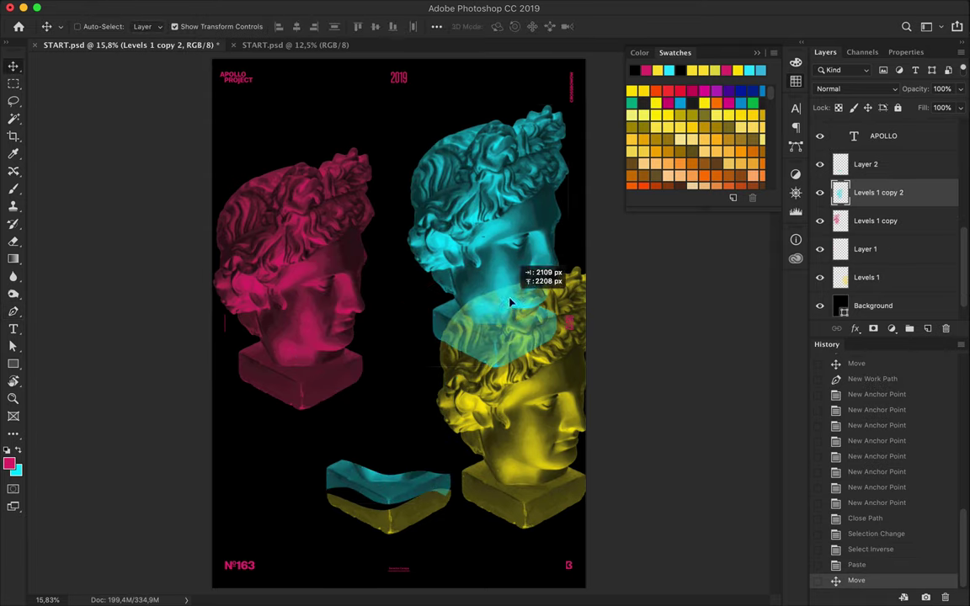
Step: Slice the pink head's base onto a new layer and move it onto the stacked fragments
left_click(305, 358, "ctrl")
key("p")
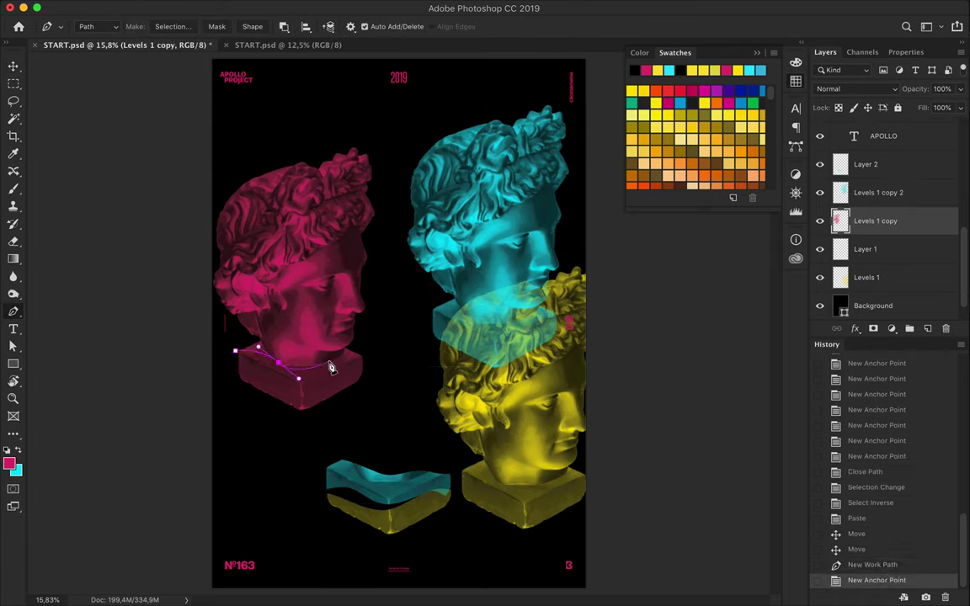
left_click(237, 344)
left_click(172, 26)
key("Return")
key("ctrl+c")
key("ctrl+v")
key("v")
left_click_drag(301, 371, 388, 458)
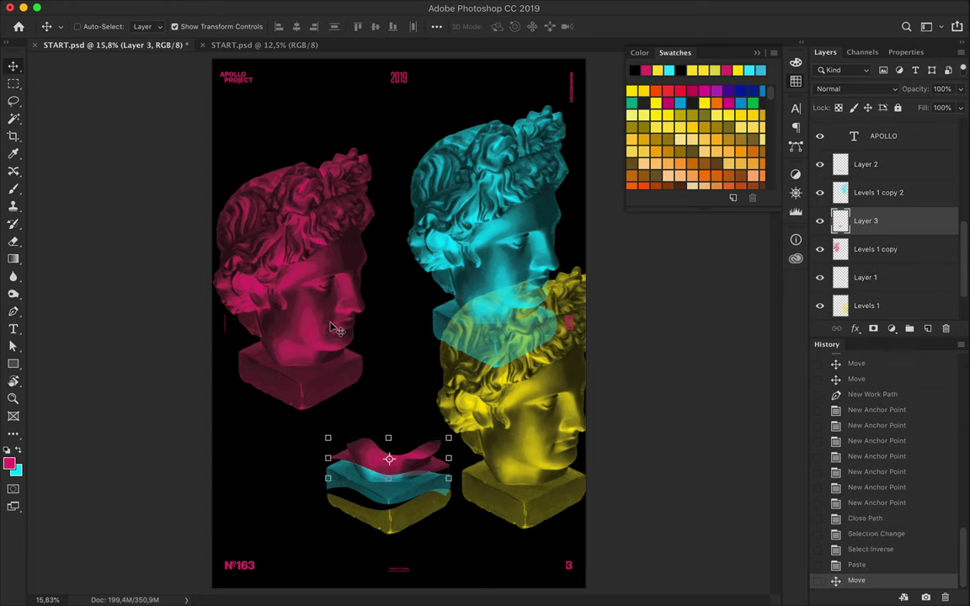
Step: Select the yellow head and nudge it up and to the left
left_click(450, 472, "ctrl")
left_click_drag(450, 471, 414, 438)
key("p")
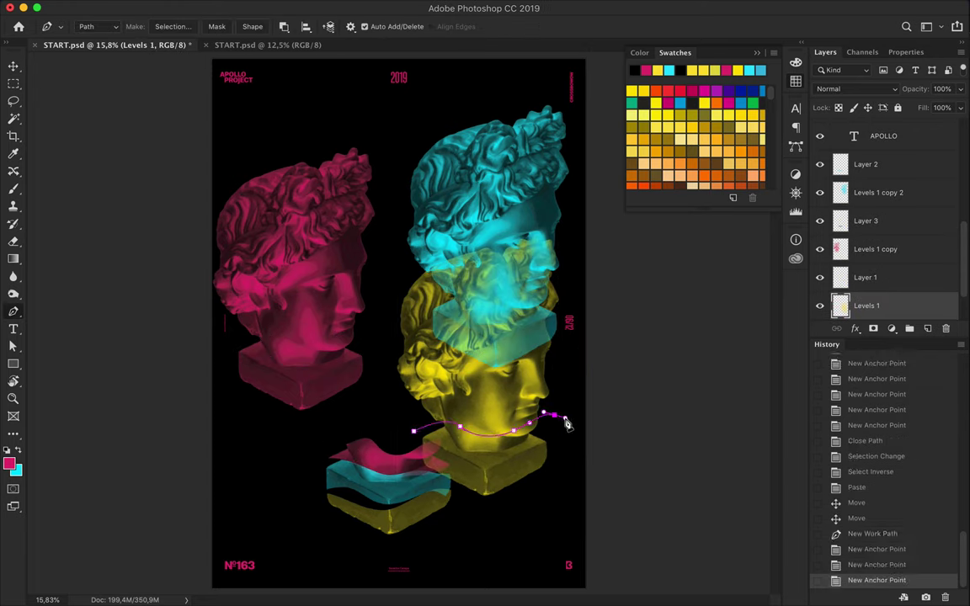
Step: Cut a wavy band from the yellow head onto a new layer and commit its transform
left_click(415, 432)
left_click(173, 26)
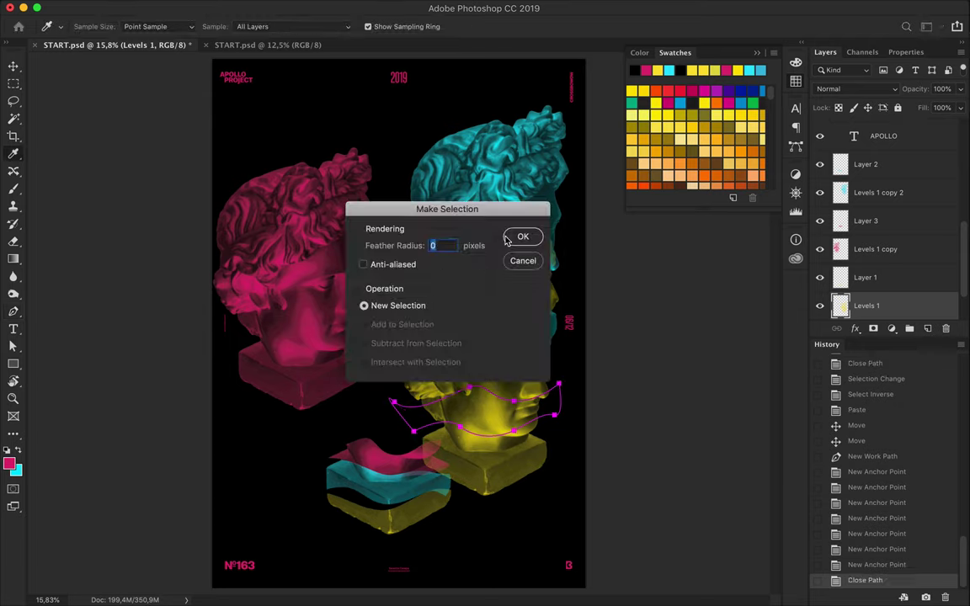
key("Return")
key("ctrl+shift+i")
key("ctrl+c")
key("ctrl+v")
key("ctrl+t")
key("Return")
left_click(878, 192)
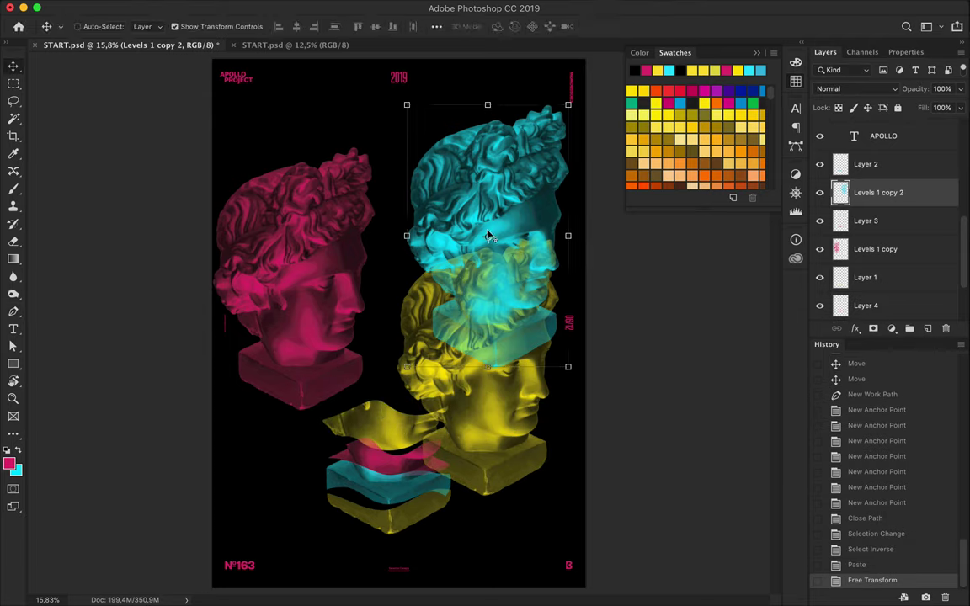
Step: Shift the cyan head up-left, cut a band across its face, and drop it into the stack
key("ctrl+t")
left_click_drag(444, 172, 368, 138)
key("Return")
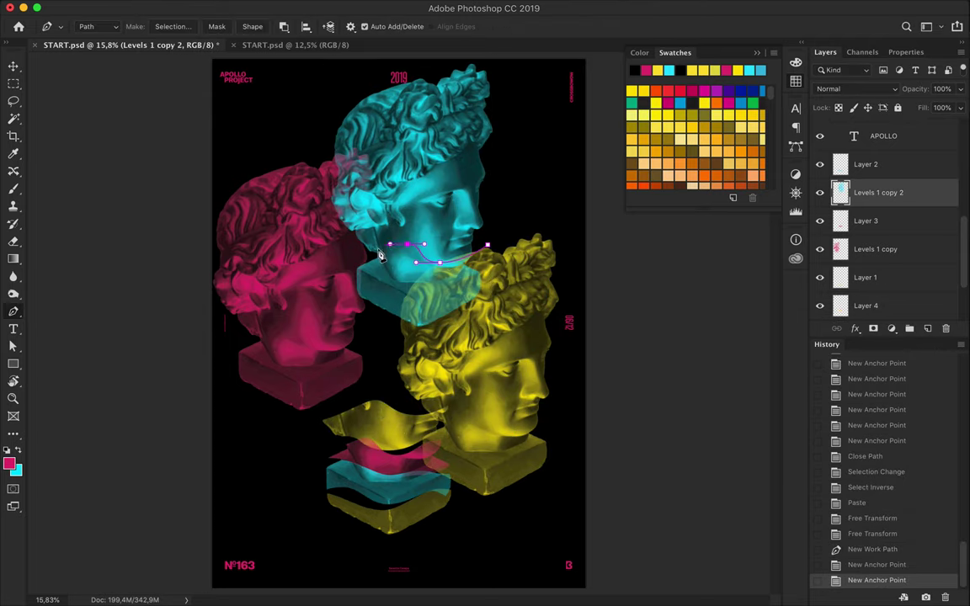
left_click(488, 245)
left_click(172, 27)
key("Return")
key("ctrl+shift+i")
key("ctrl+c")
key("ctrl+v")
key("v")
left_click_drag(404, 240, 394, 408)
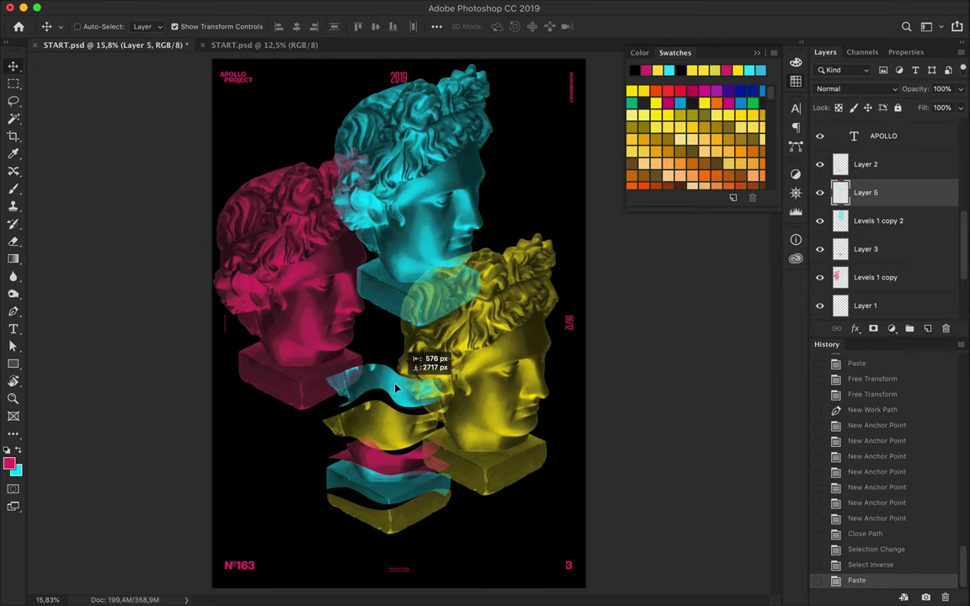
Step: Cut a band from the pink head into the stack and move the yellow head up-left
left_click(875, 277)
mouse_move(401, 190)
left_mouse_down()
mouse_move(312, 269)
mouse_move(343, 224)
left_mouse_up()
key("p")
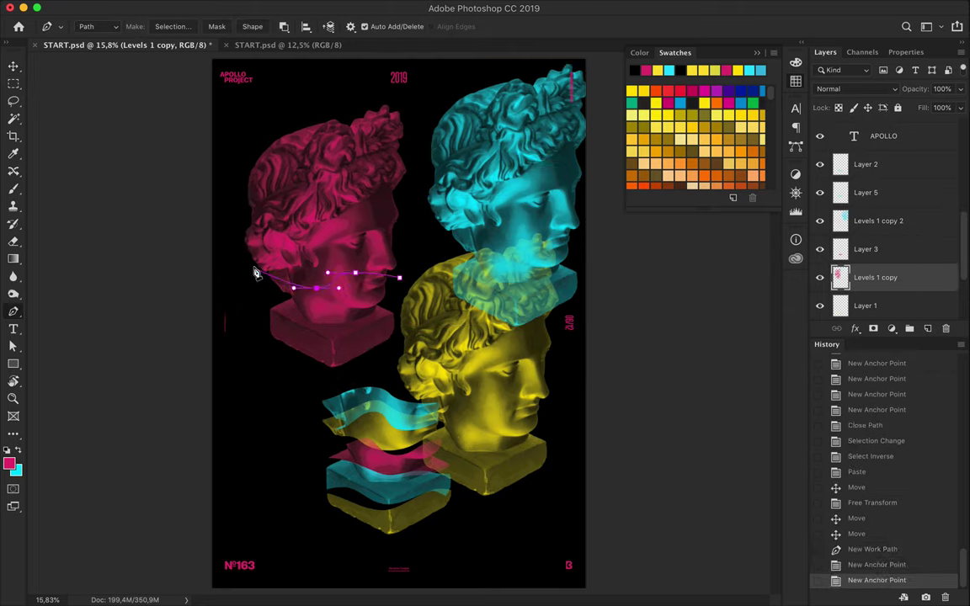
left_click(173, 26)
key("ctrl+shift+i")
key("ctrl+c")
key("ctrl+v")
key("v")
left_click_drag(335, 255, 429, 385)
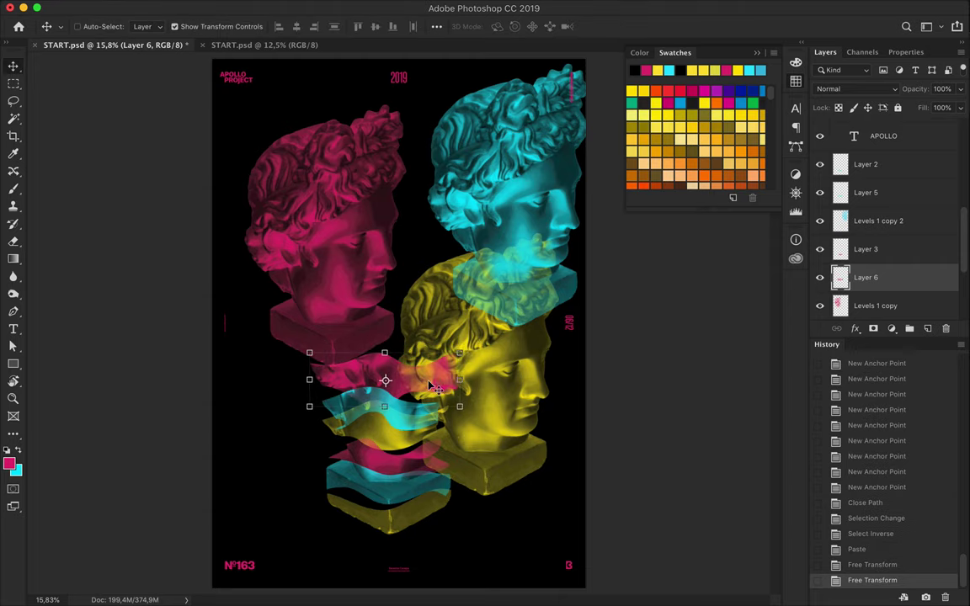
left_click_drag(486, 364, 427, 251)
Step: Cut another wavy yellow band onto a new layer and move it down into the stack
key("p")
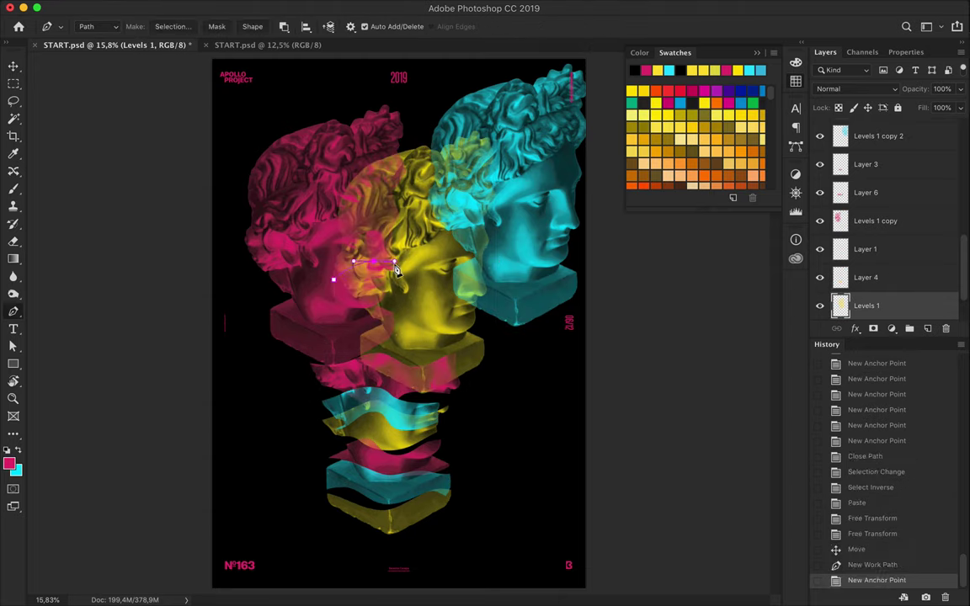
left_click(511, 278)
left_click(510, 210)
left_click(487, 242)
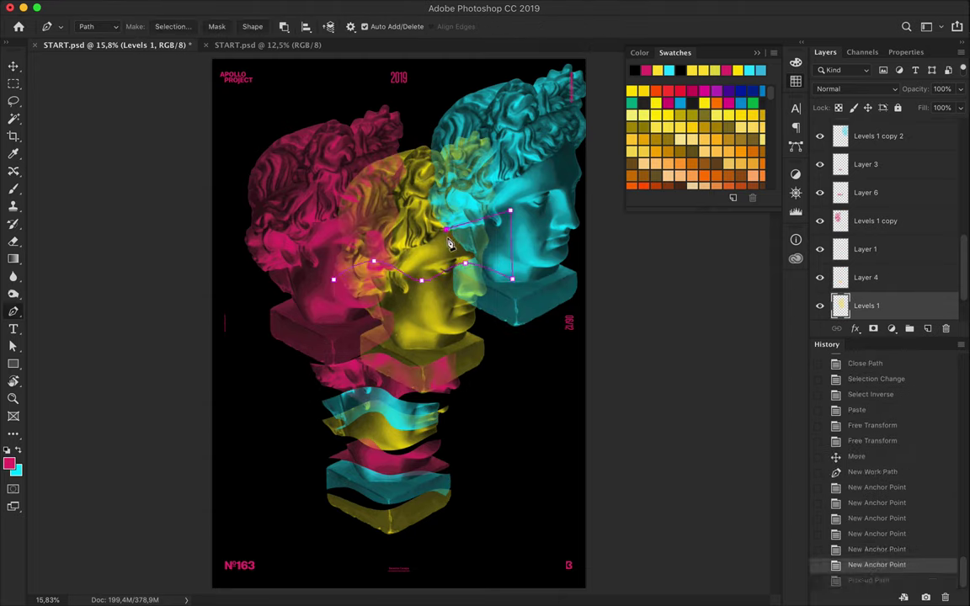
left_click(337, 251)
left_click(173, 26)
key("ctrl+shift+i")
key("ctrl+c")
key("ctrl+v")
key("v")
left_click_drag(400, 252, 405, 359)
Step: Shift the cyan head left, cut a curved cyan band, and add it to the column
left_click_drag(523, 198, 472, 211)
key("p")
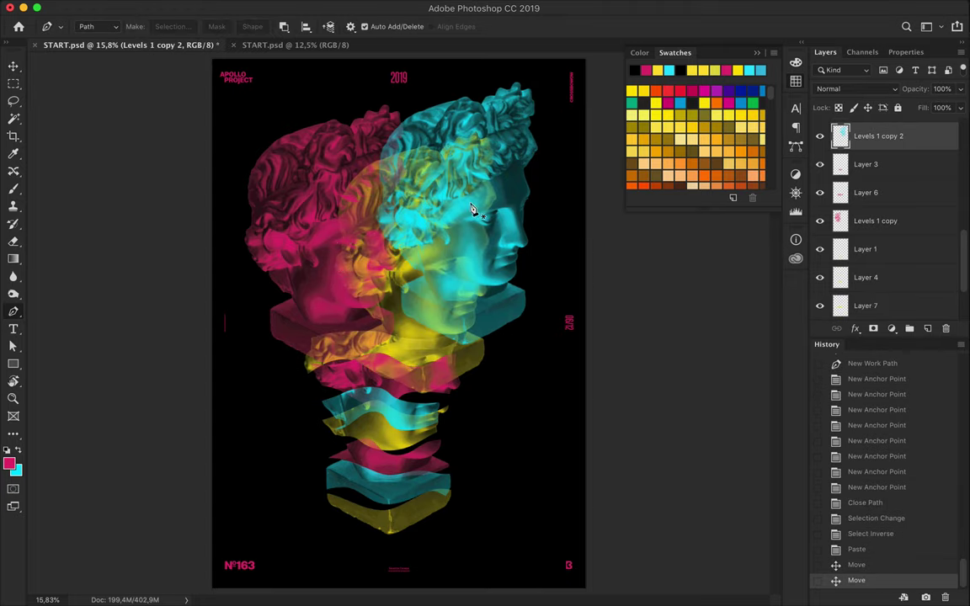
left_click(363, 215)
left_click(427, 192)
left_click_drag(469, 174, 494, 178)
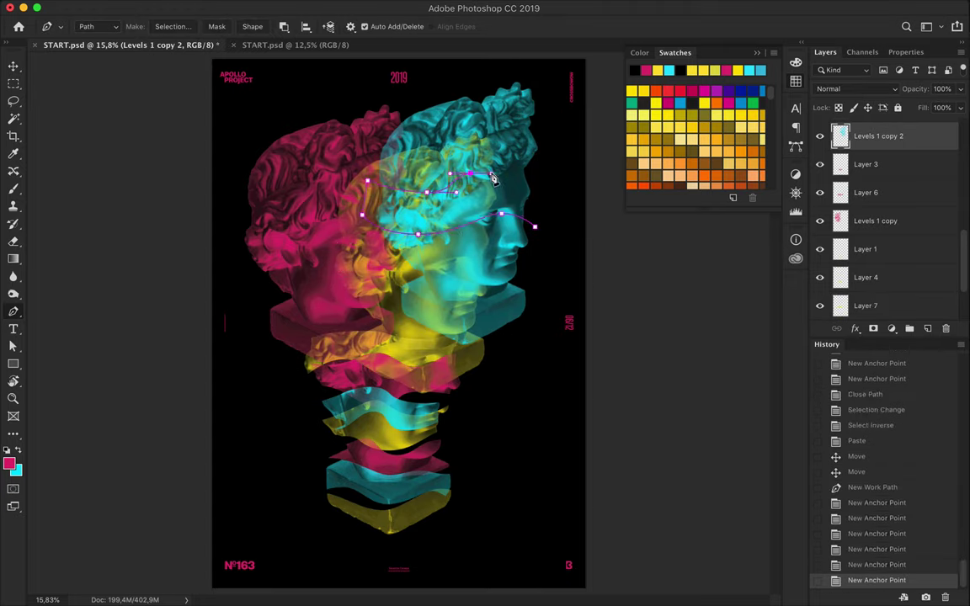
left_click(539, 234)
left_click(173, 26)
key("ctrl+shift+i")
key("ctrl+c")
key("ctrl+v")
key("v")
left_click_drag(429, 190, 364, 285)
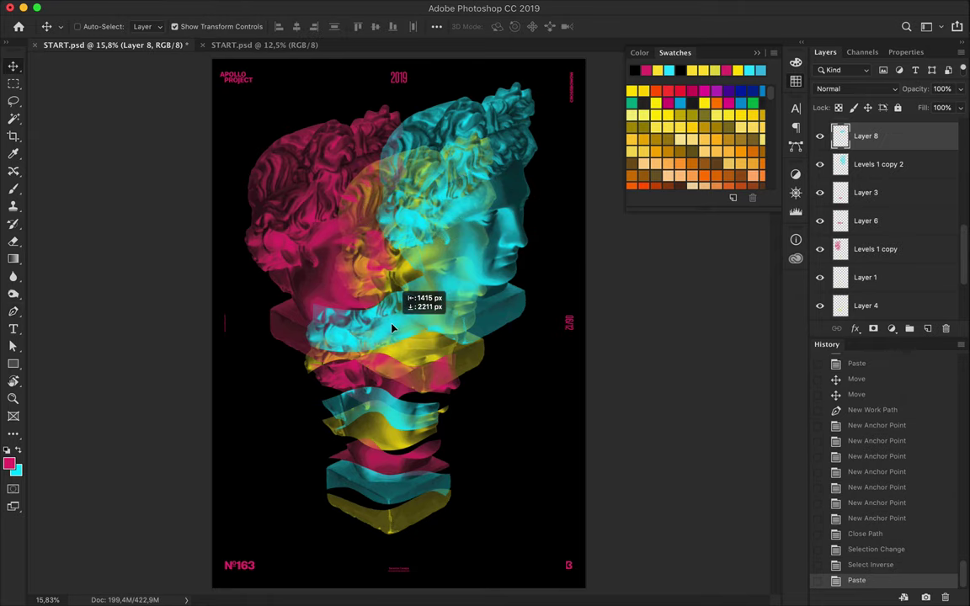
Step: Reposition the pink head, cut a curved pink band, and drop it into the column
left_click(272, 226)
left_click_drag(272, 226, 255, 202)
key("p")
left_click(227, 199)
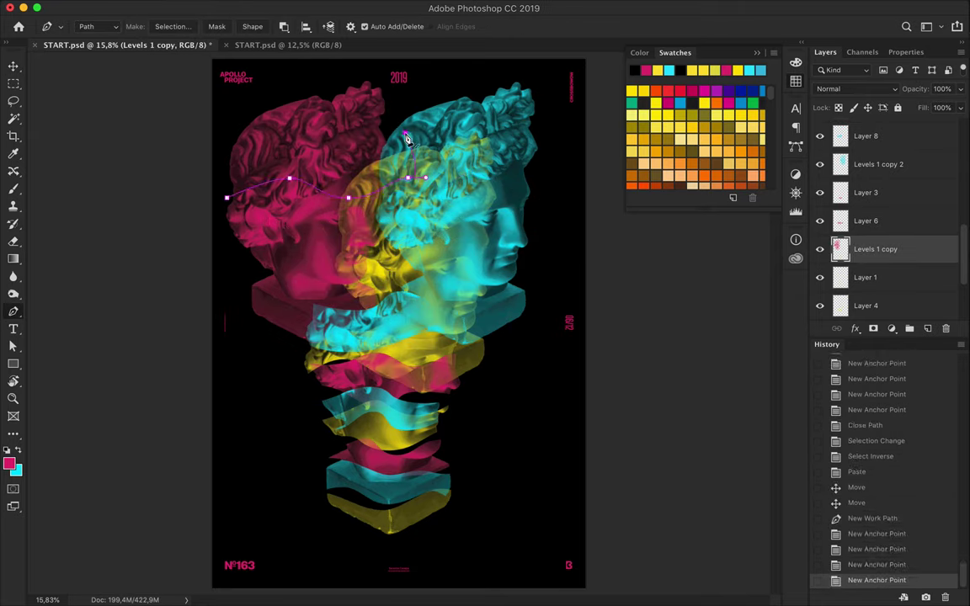
left_click_drag(356, 153, 328, 152)
left_click(225, 198)
left_click(173, 26)
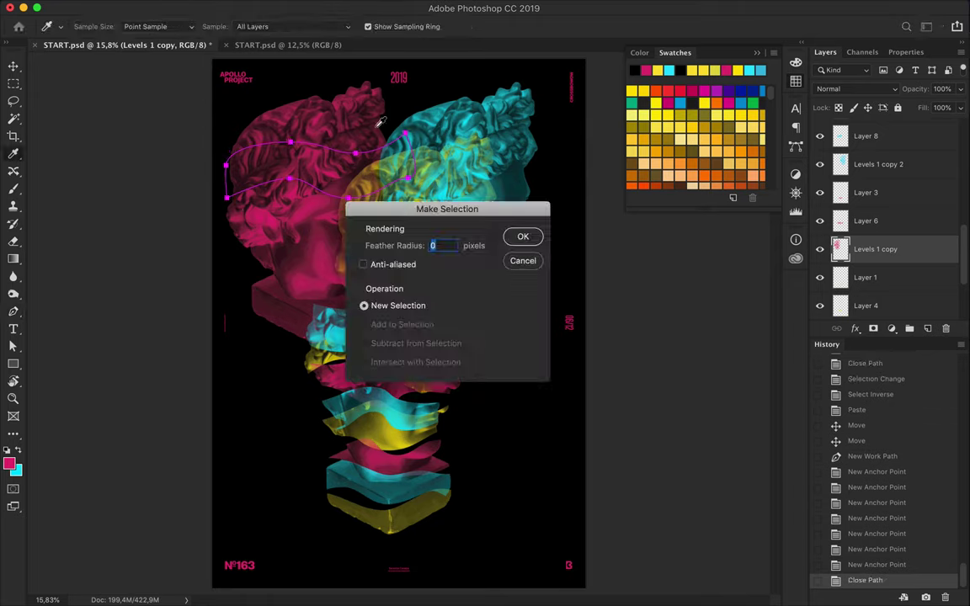
key("Return")
key("ctrl+shift+i")
key("ctrl+c")
key("ctrl+v")
key("v")
mouse_move(440, 223)
left_mouse_down()
mouse_move(368, 266)
mouse_move(456, 446)
left_mouse_up()
Step: Cut the final yellow crown slice into the column and hide the leftover yellow head
key("p")
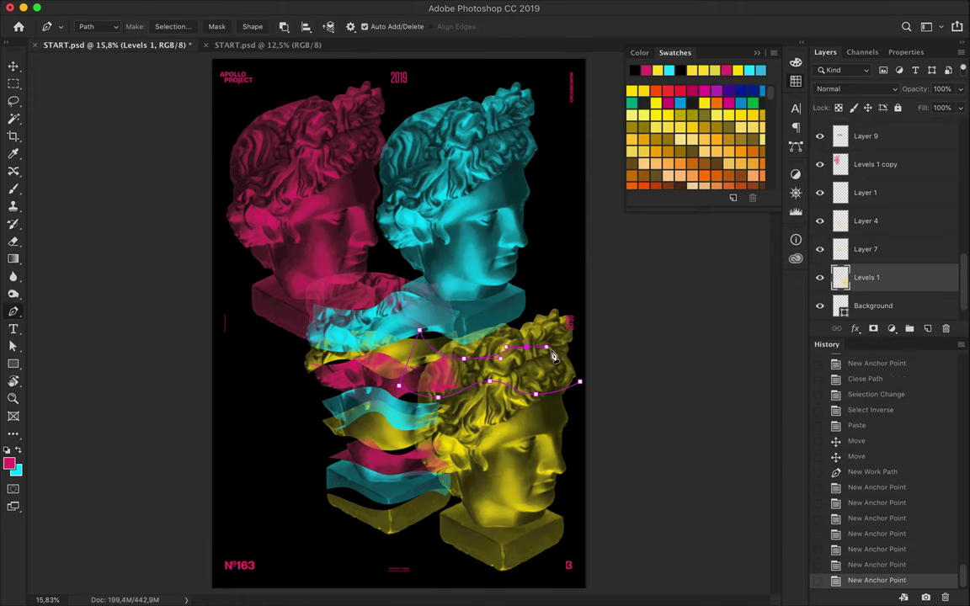
left_click(582, 383)
key("ctrl+Return")
key("ctrl+shift+i")
key("ctrl+c")
key("ctrl+v")
key("v")
left_click_drag(505, 353, 408, 261)
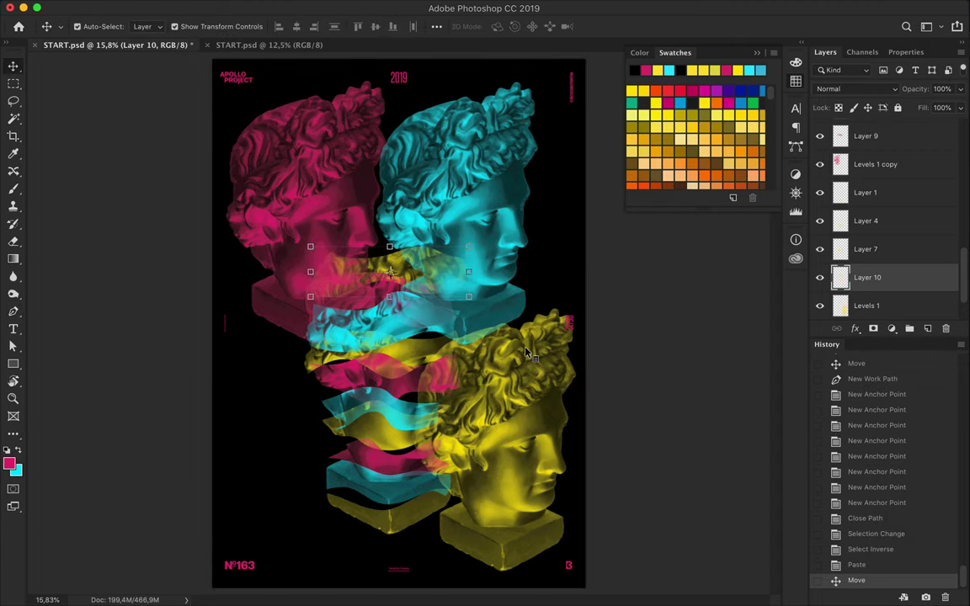
left_click(820, 305)
Step: Cut the final cyan crown slice into the column and hide the leftover cyan head
key("ctrl+j")
key("ctrl+shift+bracketright")
key("p")
left_click(549, 158)
left_click(497, 144)
left_click_drag(389, 148, 371, 150)
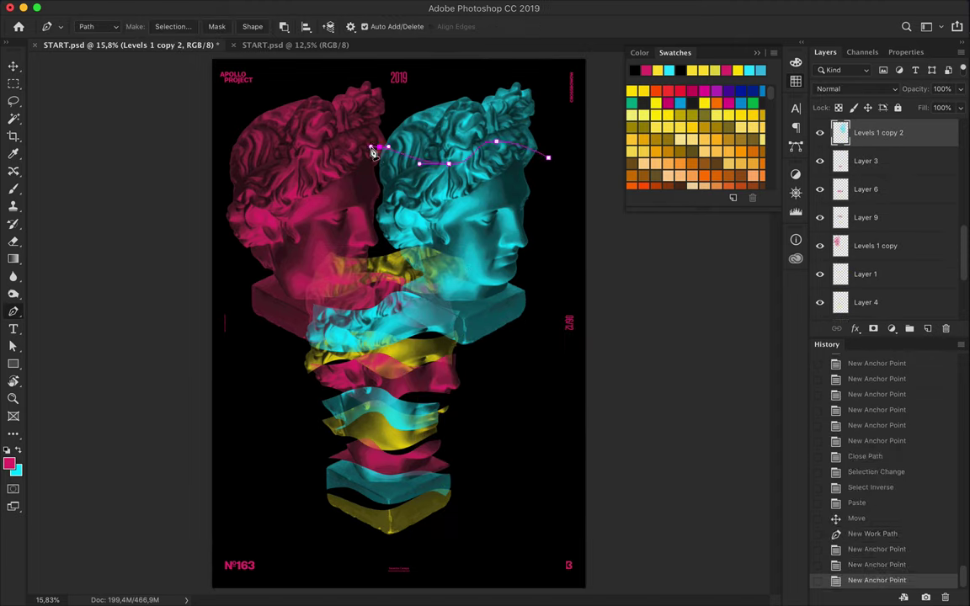
left_click(555, 139)
key("Return")
key("ctrl+shift+i")
key("ctrl+c")
key("ctrl+v")
key("v")
left_click_drag(411, 239, 456, 217)
left_click(820, 133)
Step: Cut the last pink crown slice into the column and reorder the slice layers
left_click(876, 245)
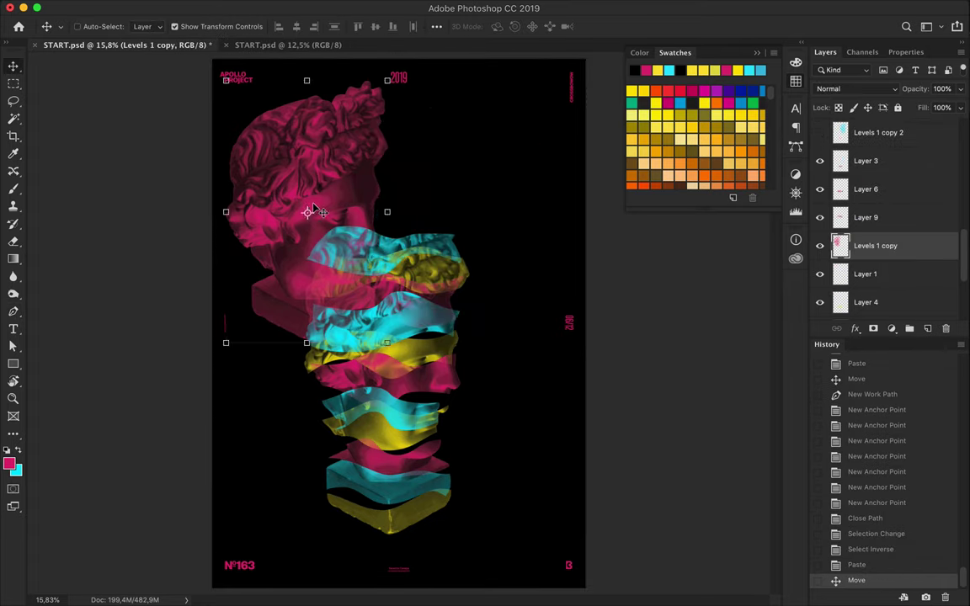
left_click_drag(278, 139, 262, 163)
key("p")
left_click(256, 145)
left_click(168, 26)
key("Return")
key("ctrl+shift+i")
key("ctrl+c")
key("ctrl+v")
key("v")
left_click_drag(353, 160, 426, 181)
left_click(842, 278)
left_click(865, 245)
Step: Restack the slices behind the pink head and drag the head slices into a column
left_click_drag(866, 245, 873, 108)
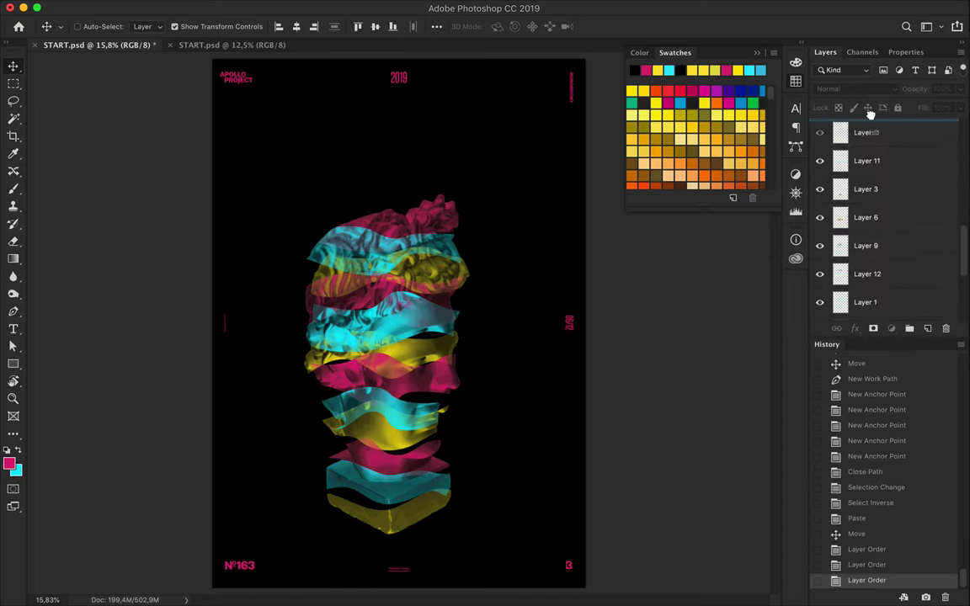
mouse_move(411, 320)
left_mouse_down()
mouse_move(325, 277)
mouse_move(401, 451)
mouse_move(354, 486)
mouse_move(371, 471)
left_mouse_up()
mouse_move(370, 328)
left_mouse_down()
mouse_move(390, 346)
mouse_move(352, 344)
mouse_move(385, 320)
mouse_move(407, 286)
mouse_move(401, 257)
left_mouse_up()
left_click_drag(406, 331, 406, 266)
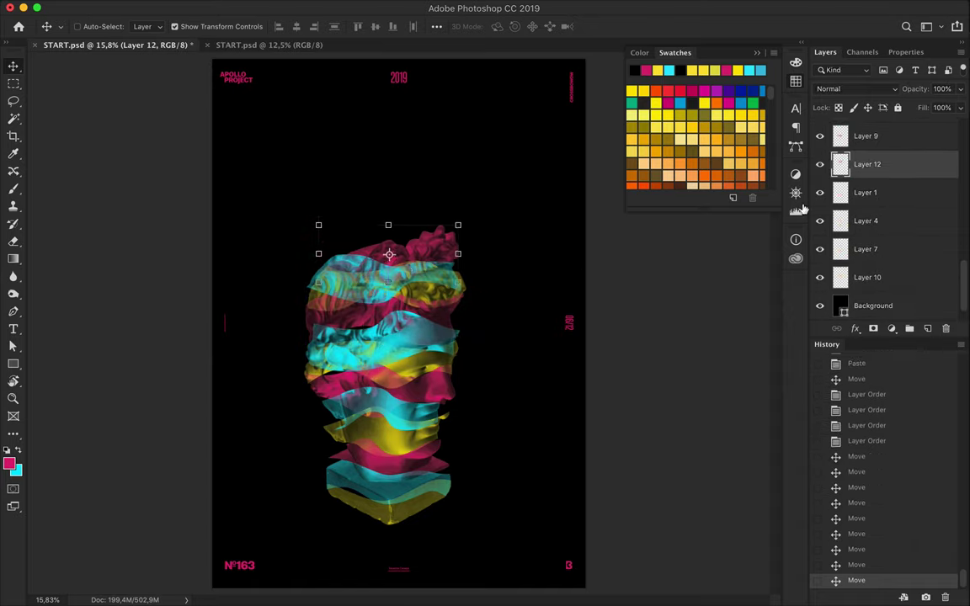
Step: Nudge the bottom and upper head slices with the arrow keys to align the tower
left_click(392, 522)
key("Up")
key("Up")
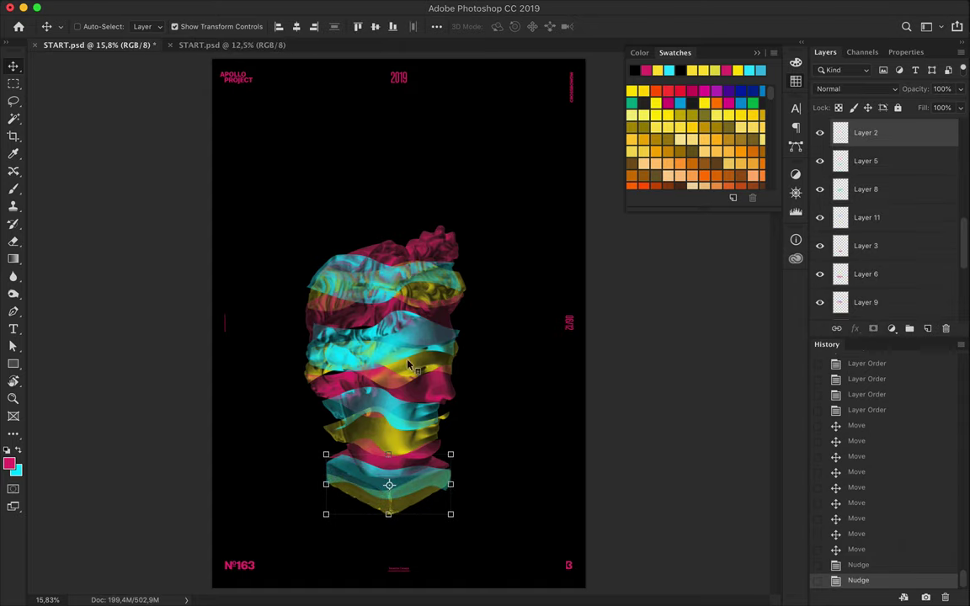
left_click(379, 337)
left_click(352, 318)
left_click(389, 243, "shift")
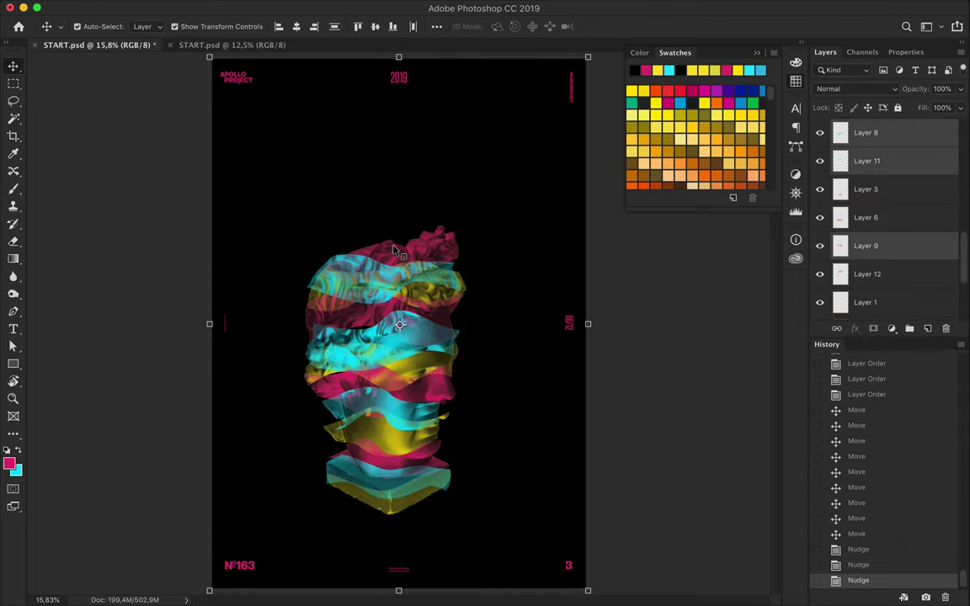
left_click(373, 206, "shift")
key("Down")
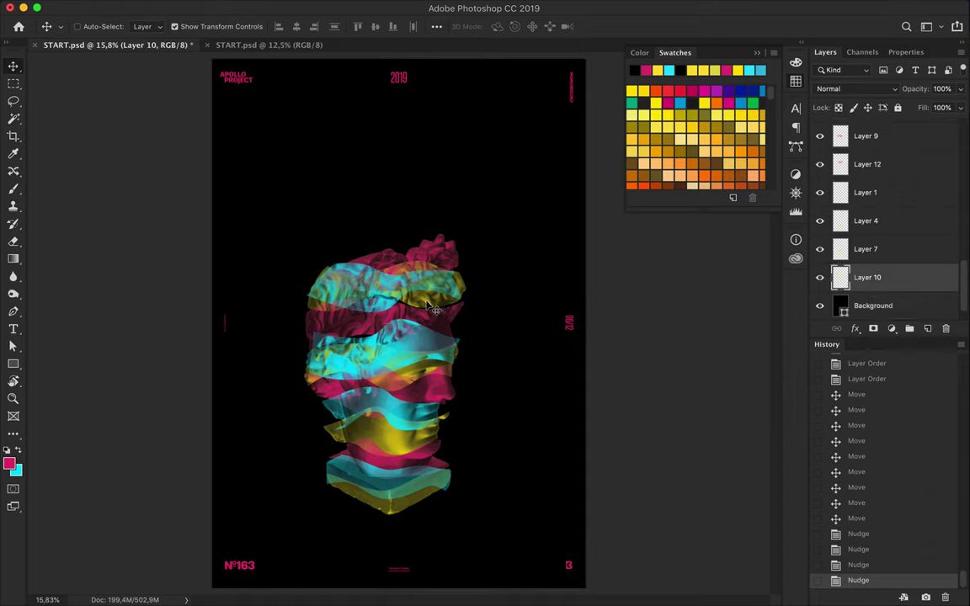
scroll(938, 284, "up", 3)
Step: Group the slice layers as Apollo, then move and enlarge the group to 113%
key("ctrl+g")
type("Apollo")
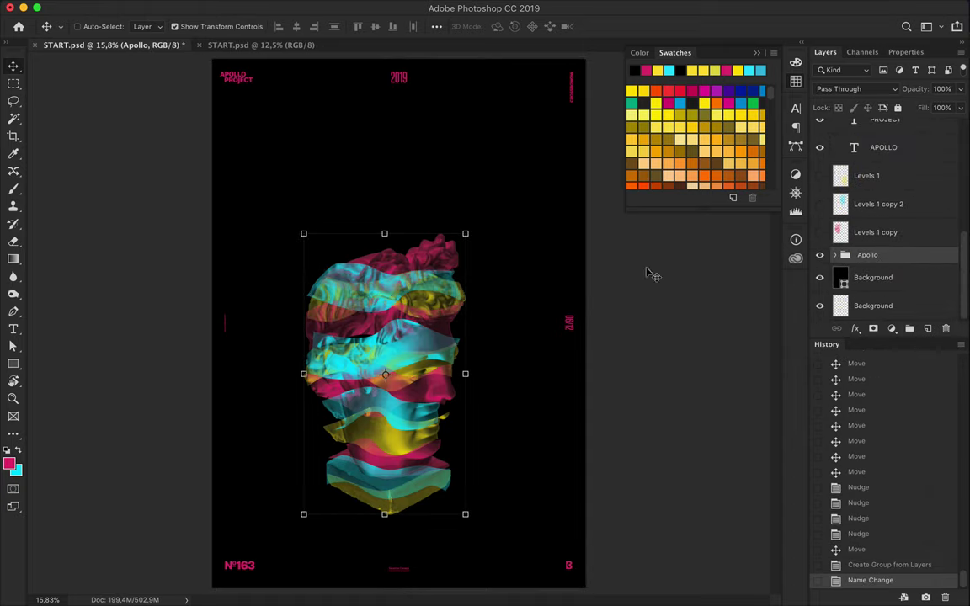
left_click_drag(416, 279, 426, 229)
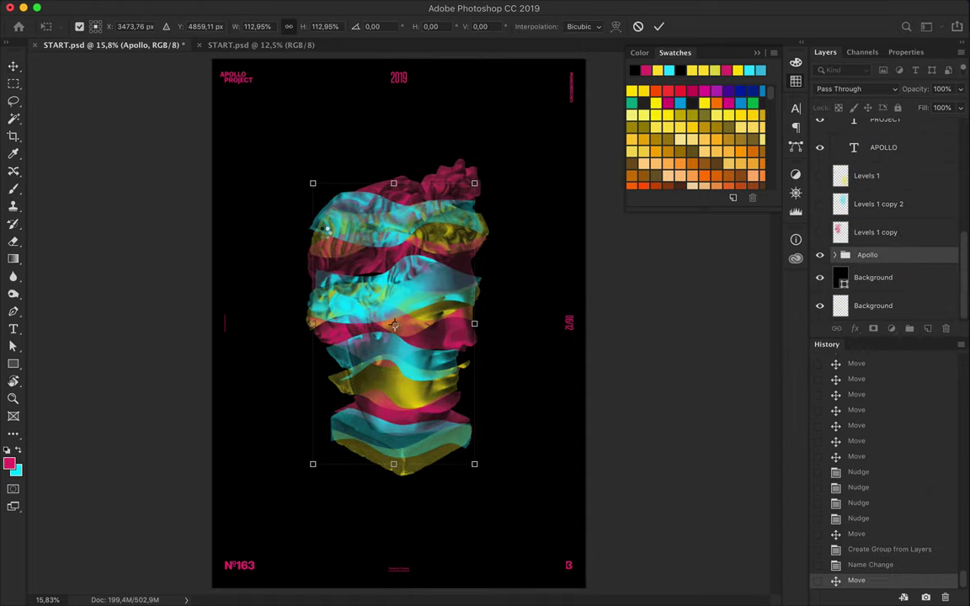
key("Return")
left_click(876, 233)
Step: Show the pink statue and cut a hair-curl fragment into new Layer 13
left_click(819, 232)
key("p")
left_click(281, 197)
left_click(275, 169)
left_click(173, 26)
key("Return")
key("shift+ctrl+i")
key("ctrl+v")
left_click(368, 170)
Step: Cut a second hair fragment to the top right and move the pink statue lower left
key("ctrl+z")
key("ctrl+z")
left_click_drag(357, 162, 355, 183)
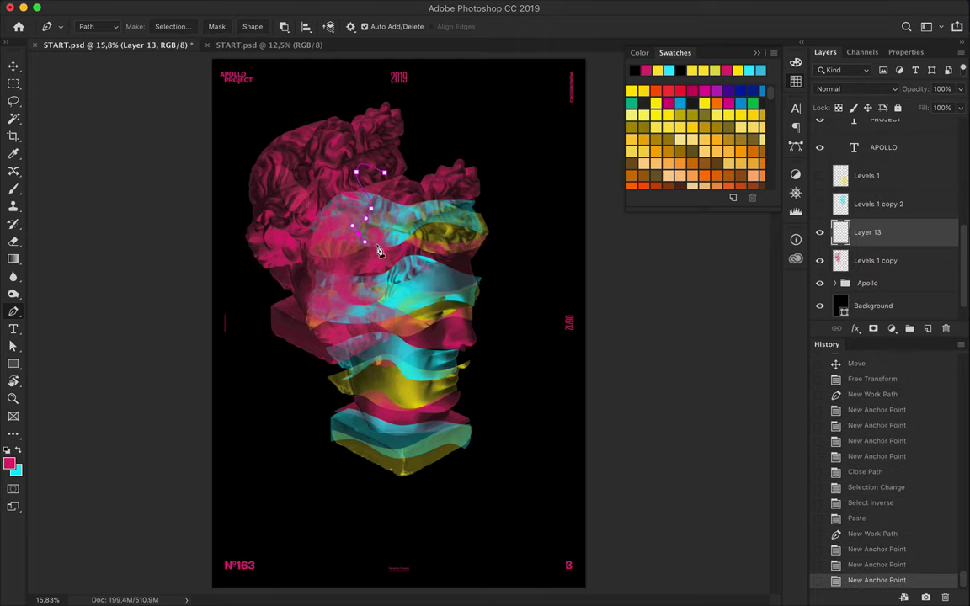
key("shift+ctrl+i")
key("v")
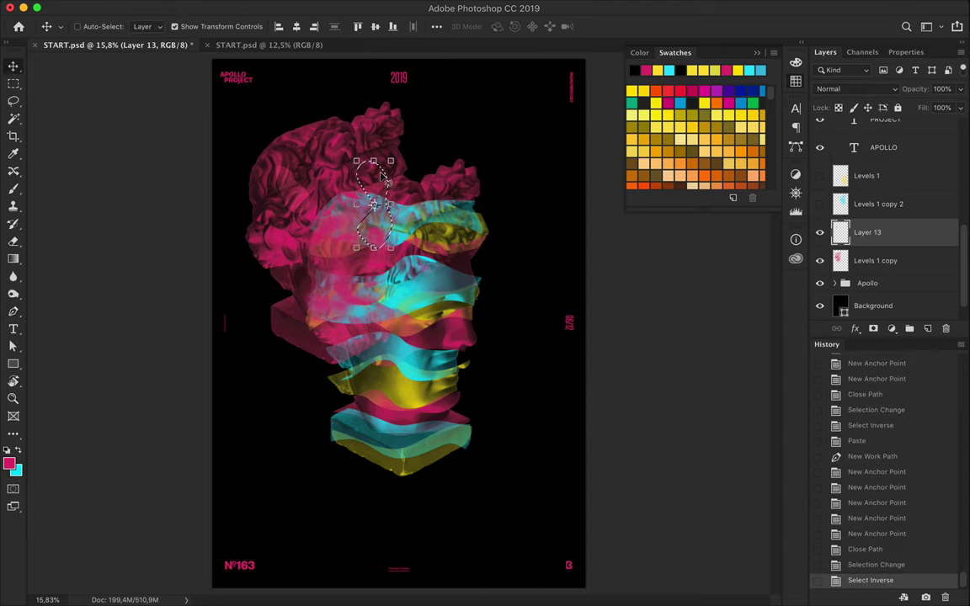
key("ctrl+v")
left_click_drag(374, 204, 519, 152)
key("ctrl+t")
key("Return")
left_click(876, 289)
left_click_drag(404, 147, 281, 341)
Step: Cut a face fragment, place it right of the head, and raise the statue layer
key("p")
left_click(272, 416)
left_click(302, 434)
left_click(321, 410)
left_click_drag(288, 402, 292, 396)
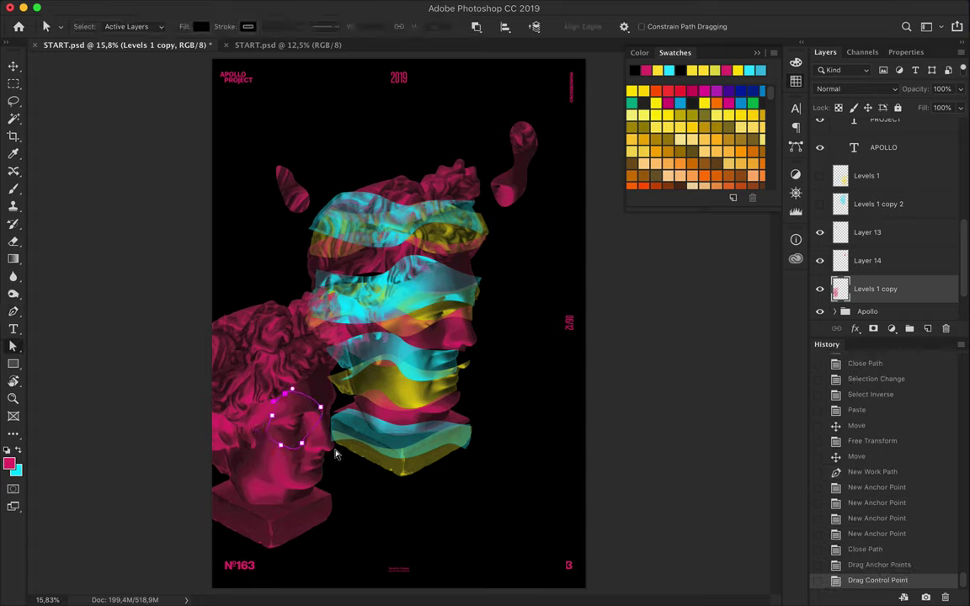
key("ctrl+Return")
key("shift+ctrl+i")
key("ctrl+v")
key("v")
mouse_move(282, 438)
left_mouse_down()
mouse_move(512, 352)
mouse_move(510, 343)
left_mouse_up()
left_click(876, 317)
mouse_move(876, 317)
left_mouse_down()
mouse_move(918, 261)
mouse_move(920, 217)
left_mouse_up()
Step: Hide the pink statue and move the cyan statue to the bottom left
left_click(878, 156)
left_click(820, 156)
left_click_drag(503, 148, 244, 457)
Step: Cut a cyan cheek fragment and place it beside the pink face piece
key("p")
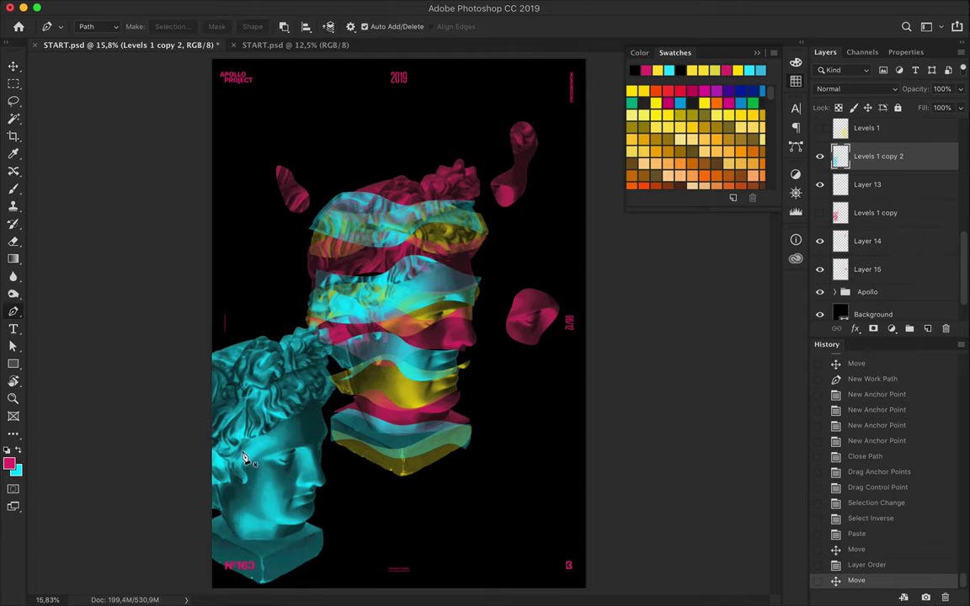
left_click(281, 488)
key("a")
left_click_drag(281, 489, 284, 487)
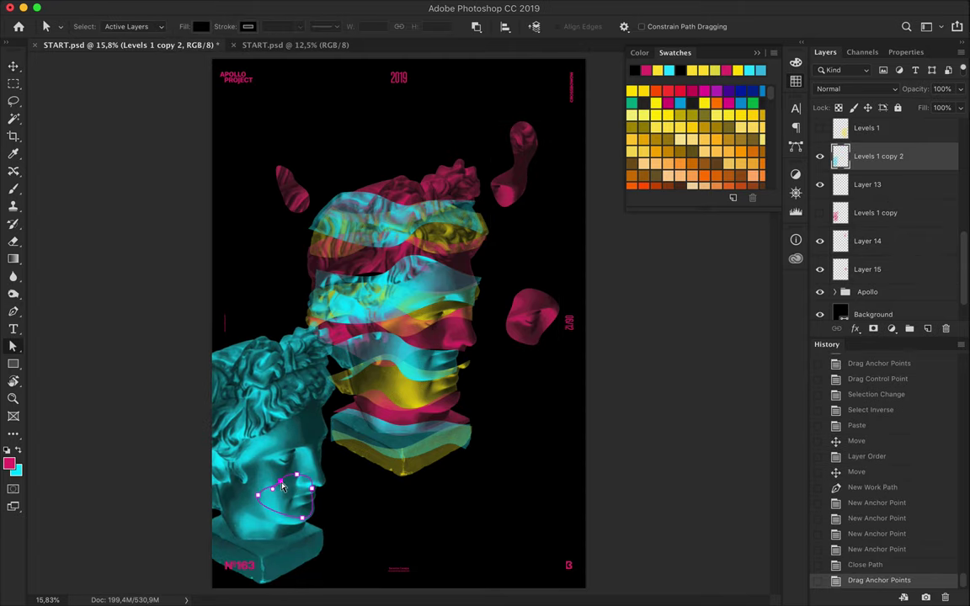
left_click(16, 314)
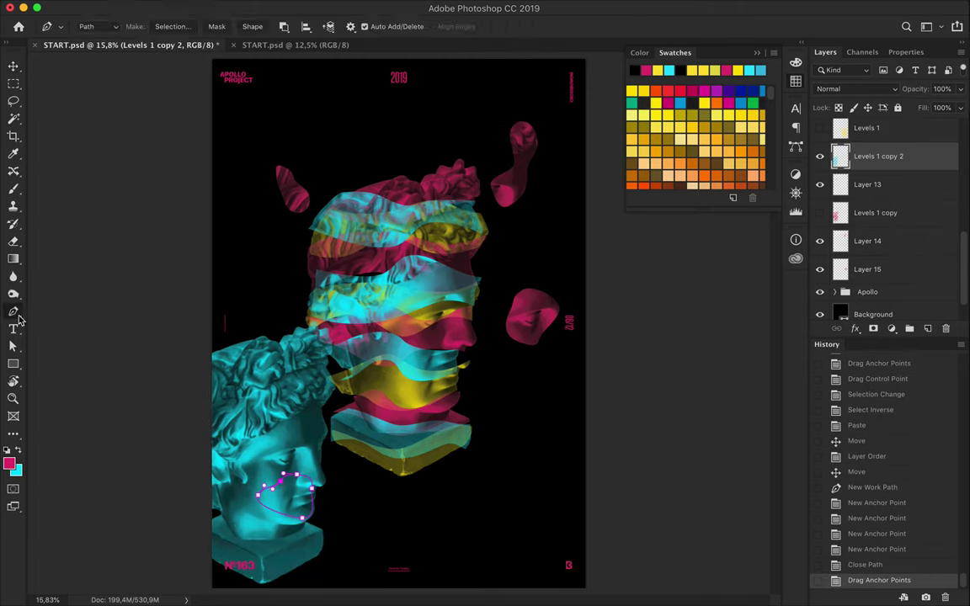
left_click(287, 480)
left_click(148, 23)
key("Return")
key("ctrl+c")
key("ctrl+v")
left_click_drag(287, 492, 505, 349)
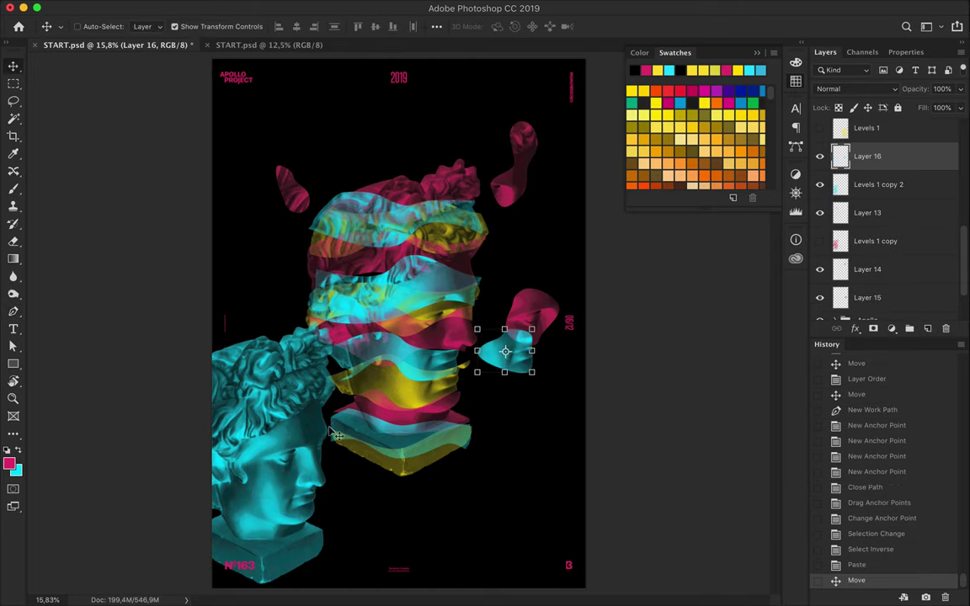
Step: Cut the cyan statue's ear into a new layer and place it at upper left
left_click_drag(334, 433, 387, 413)
key("p")
left_click(325, 454)
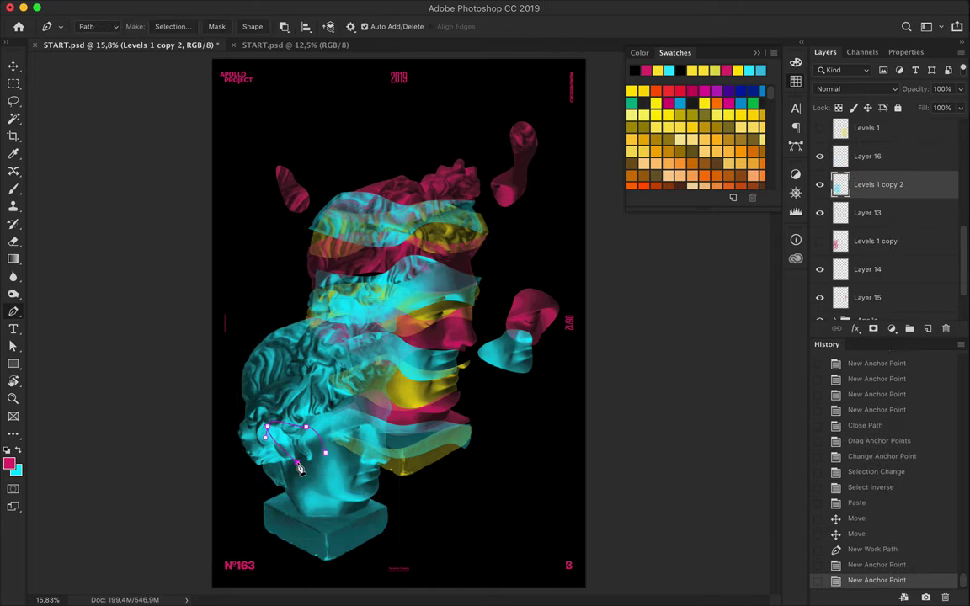
left_click(160, 26)
key("Return")
key("ctrl+c")
key("ctrl+v")
key("v")
left_click_drag(278, 413, 229, 277)
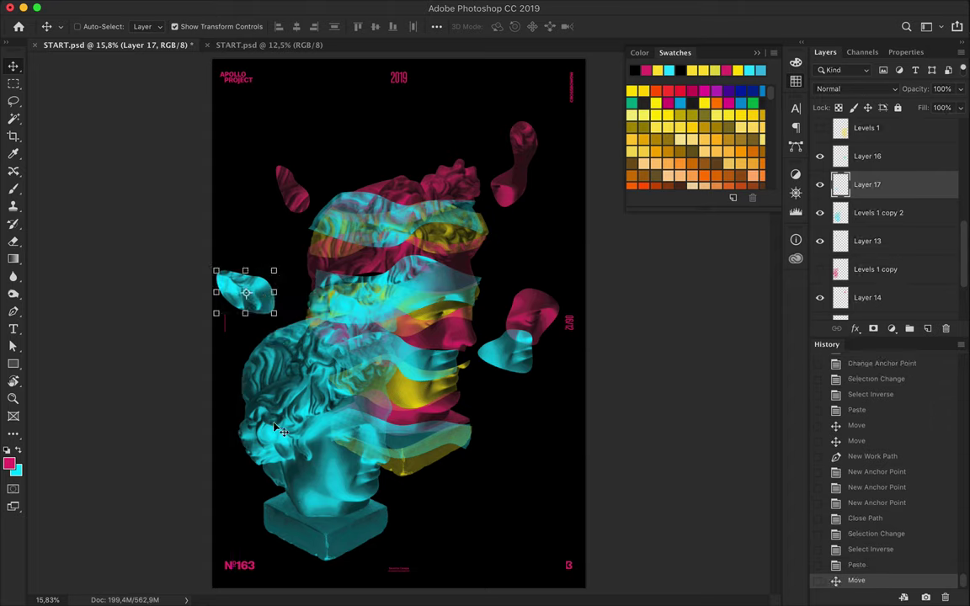
Step: Cut a cyan hair lock and place it at the top of the poster
left_click_drag(286, 446, 260, 463)
key("p")
left_click(277, 416)
left_click(316, 419)
left_click(328, 396)
left_click(313, 379)
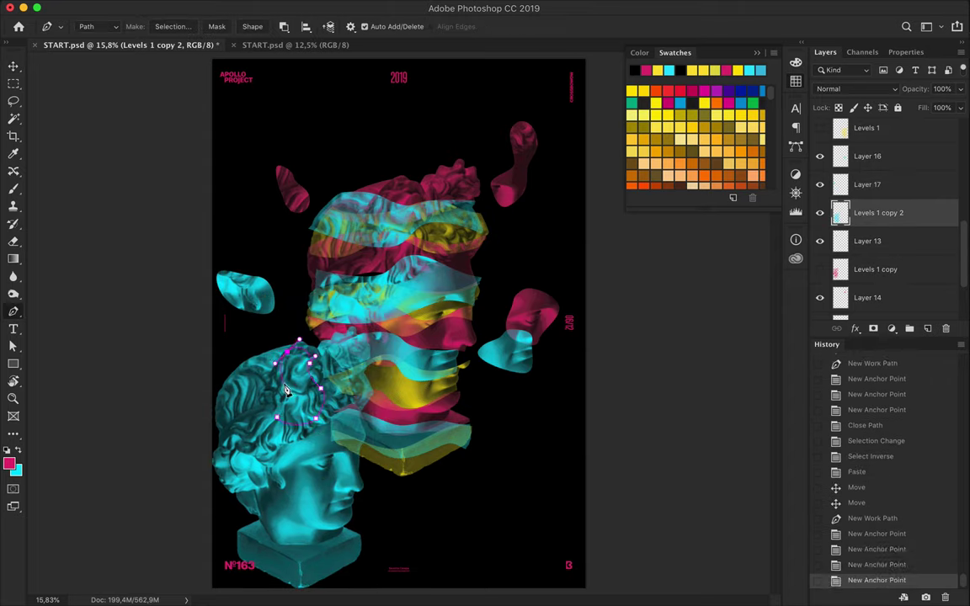
left_click(160, 26)
key("Return")
key("ctrl+c")
key("ctrl+v")
key("v")
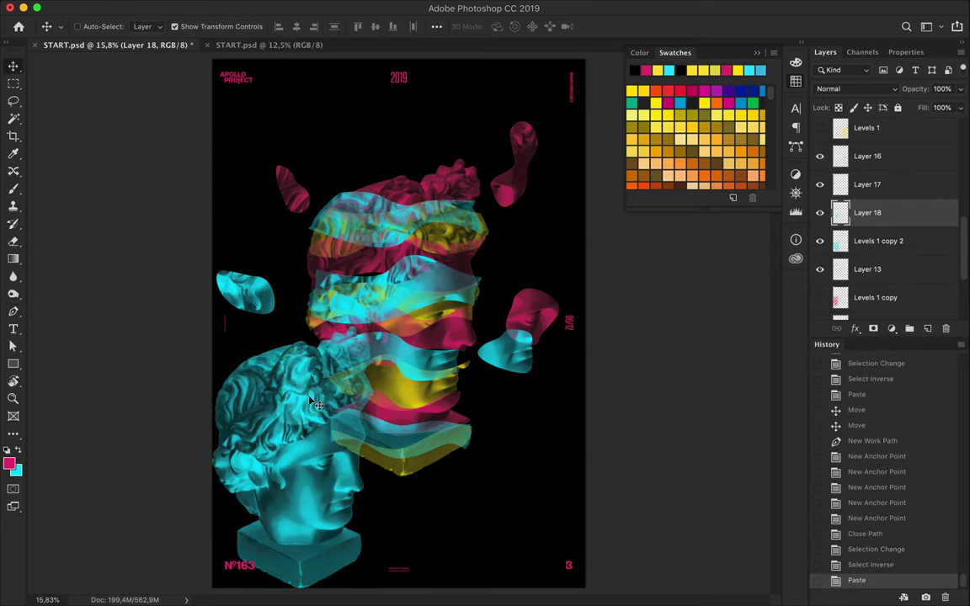
left_click_drag(290, 383, 366, 118)
Step: Outline the cyan statue's neck and copy it as a selection
left_click_drag(308, 453, 306, 418)
key("p")
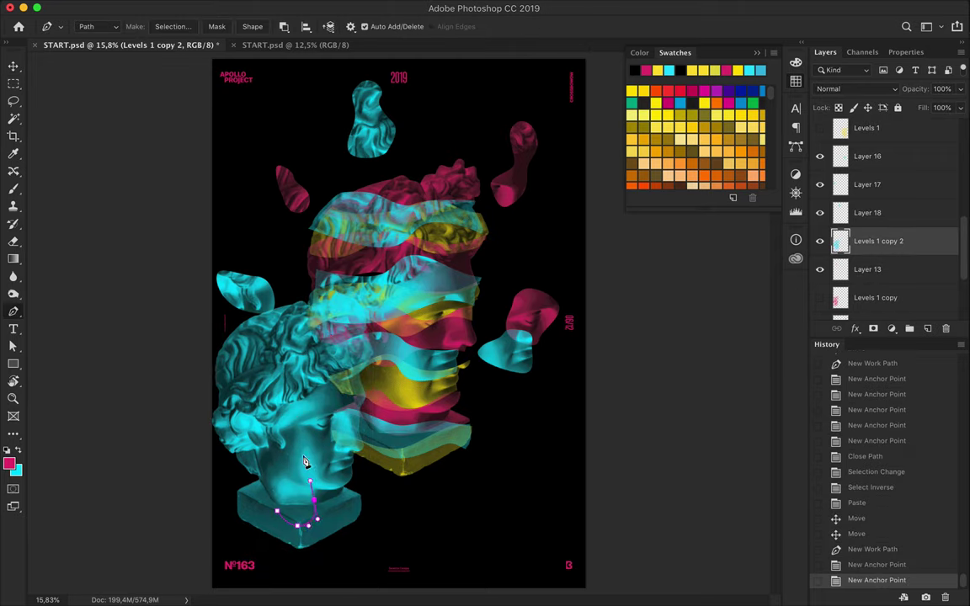
left_click(172, 26)
key("Return")
key("ctrl+shift+i")
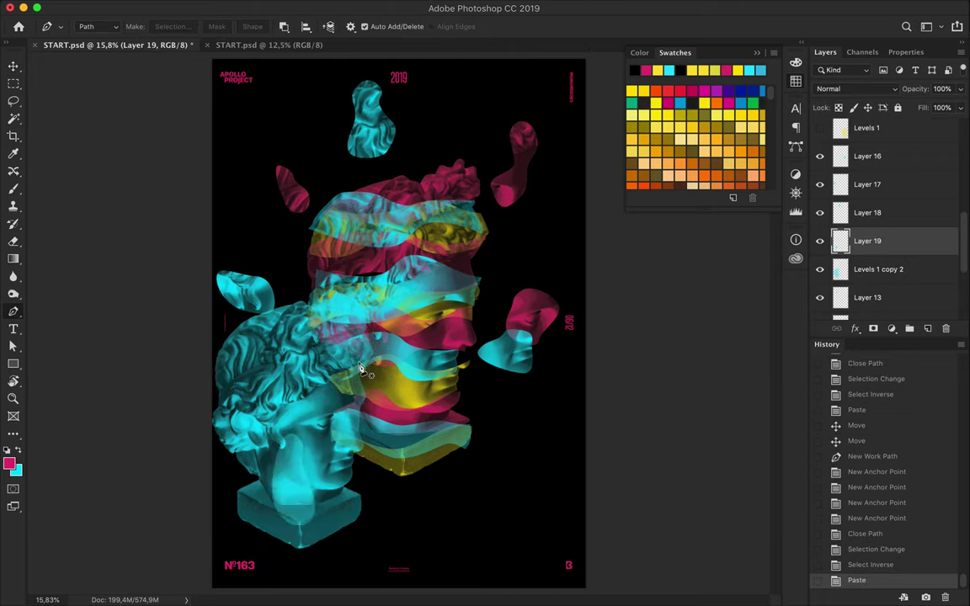
Step: Place the cyan neck fragment at lower right, hide the cyan statue, and shift the yellow statue left
key("ctrl+v")
left_click_drag(303, 489, 501, 492)
left_click(823, 271)
left_click_drag(447, 395, 278, 396)
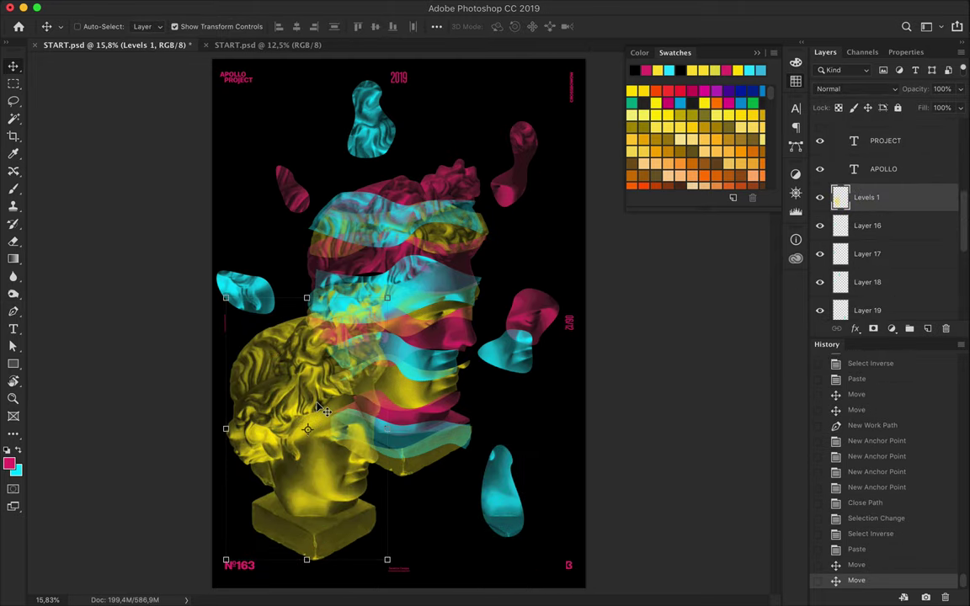
Step: Cut the yellow statue's ear into a new layer and move it upward
key("p")
left_click(272, 401)
left_click(265, 473)
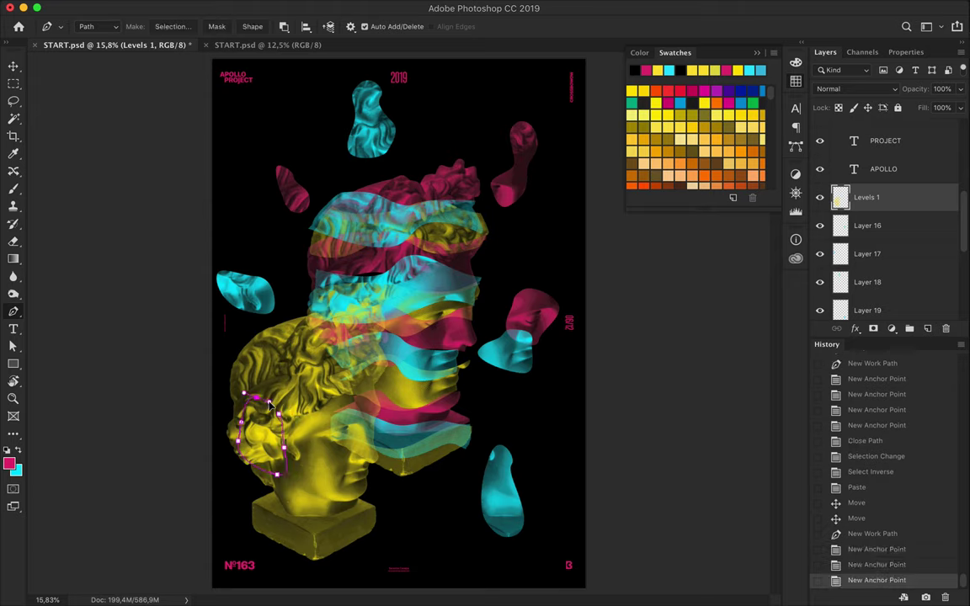
left_click(173, 26)
key("Return")
key("ctrl+shift+i")
key("ctrl+v")
left_click_drag(253, 433, 273, 324)
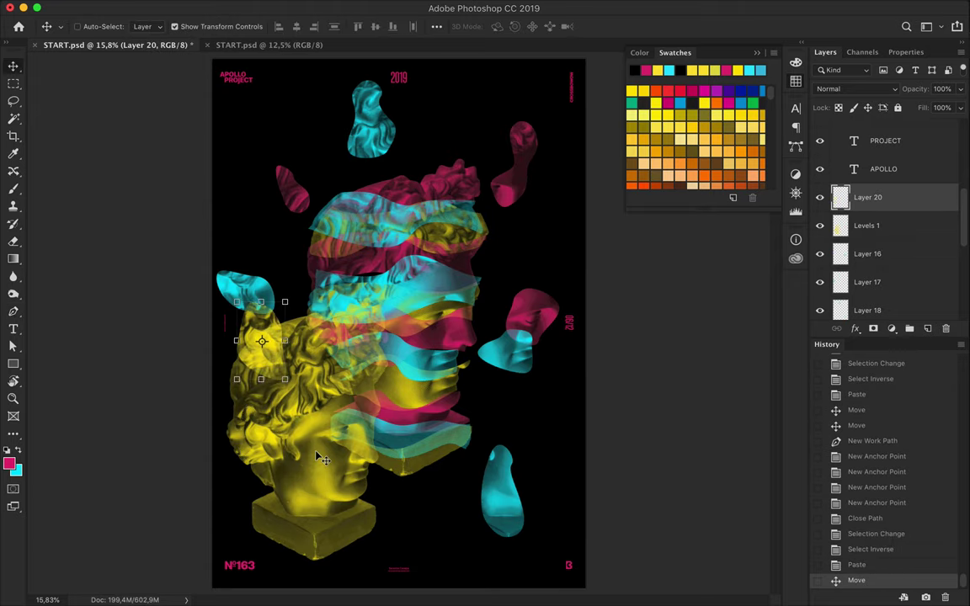
Step: Cut a small yellow hair piece and place it above the head
key("p")
left_click(335, 364)
left_click(335, 361)
left_click(173, 26)
key("Return")
key("ctrl+shift+i")
key("Return")
key("ctrl+v")
left_click_drag(324, 354, 433, 156)
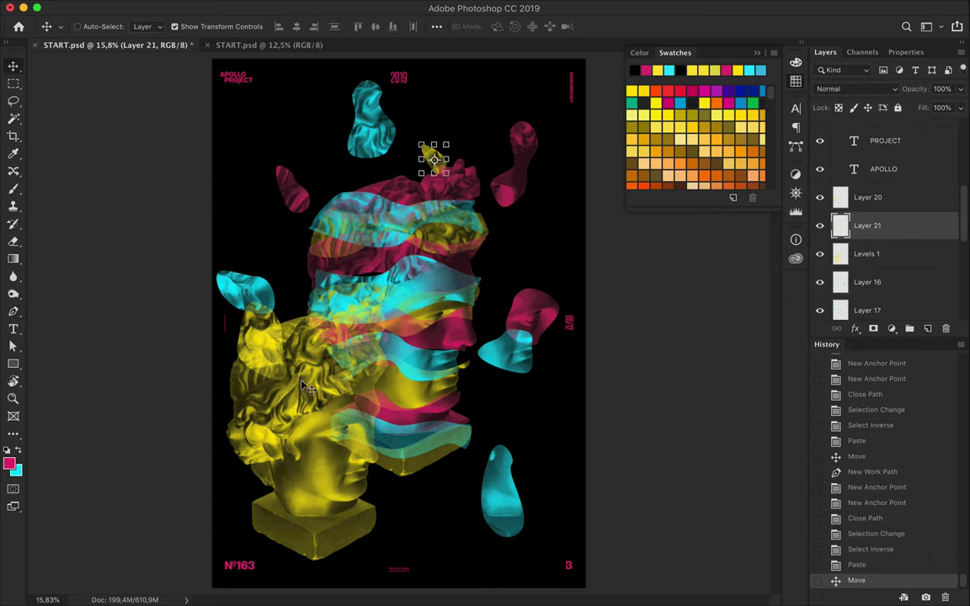
Step: Cut a yellow neck piece into a new layer and position it near the poster's bottom
key("p")
left_click(288, 495)
left_click(295, 517)
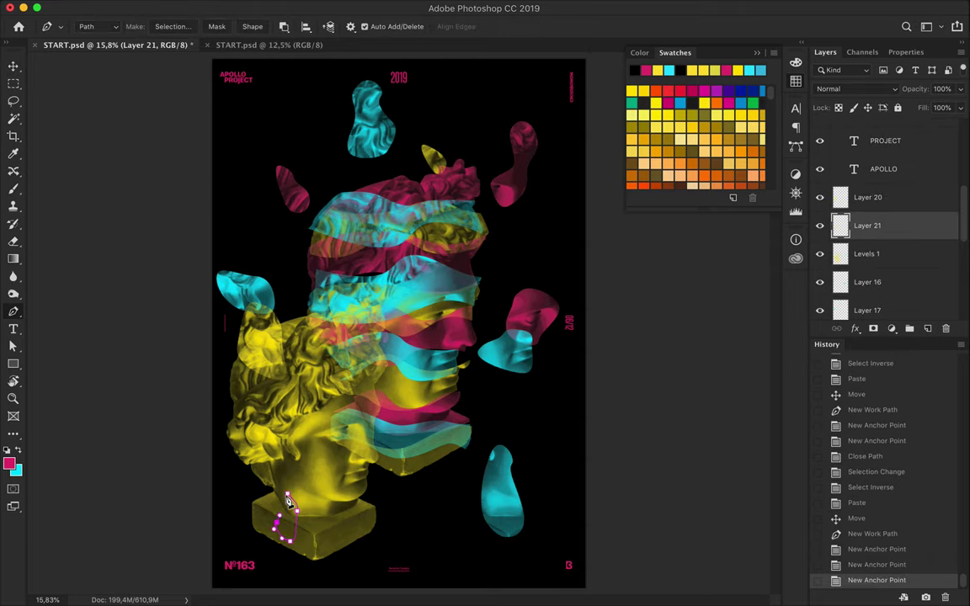
left_click(172, 27)
key("Return")
key("ctrl+shift+i")
key("ctrl+c")
key("Return")
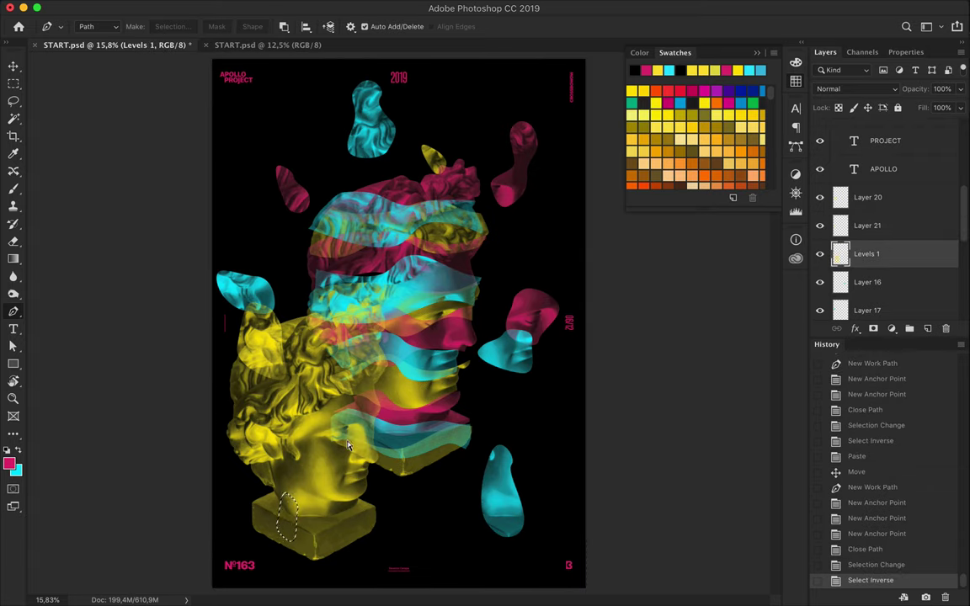
key("ctrl+v")
mouse_move(400, 497)
left_mouse_down()
mouse_move(293, 467)
mouse_move(927, 295)
left_mouse_up()
left_click_drag(301, 461, 318, 482)
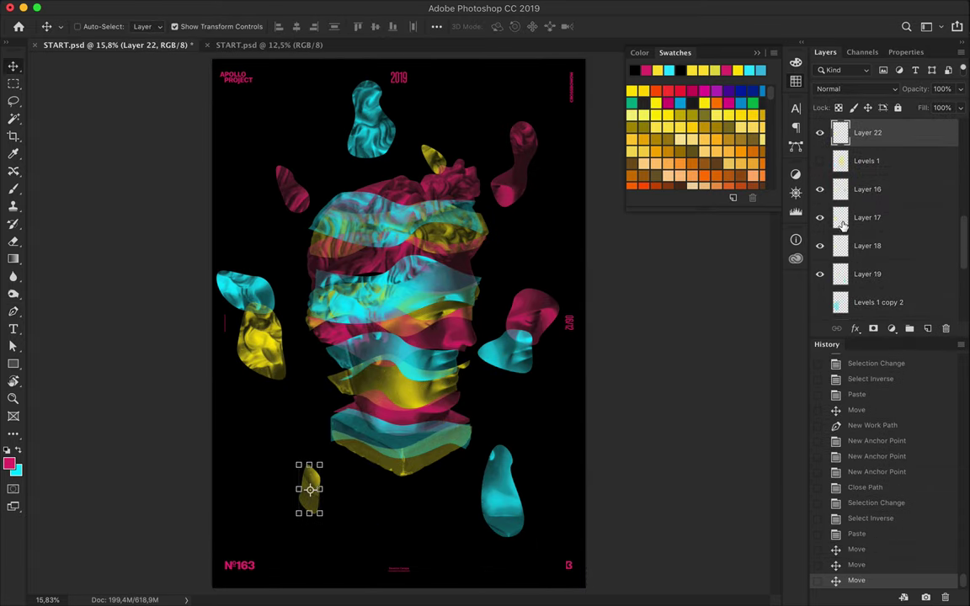
Step: Reposition the cyan, pink and yellow fragments, the cyan neck piece to bottom centre, then save
left_click_drag(355, 148, 338, 114)
left_click(516, 160)
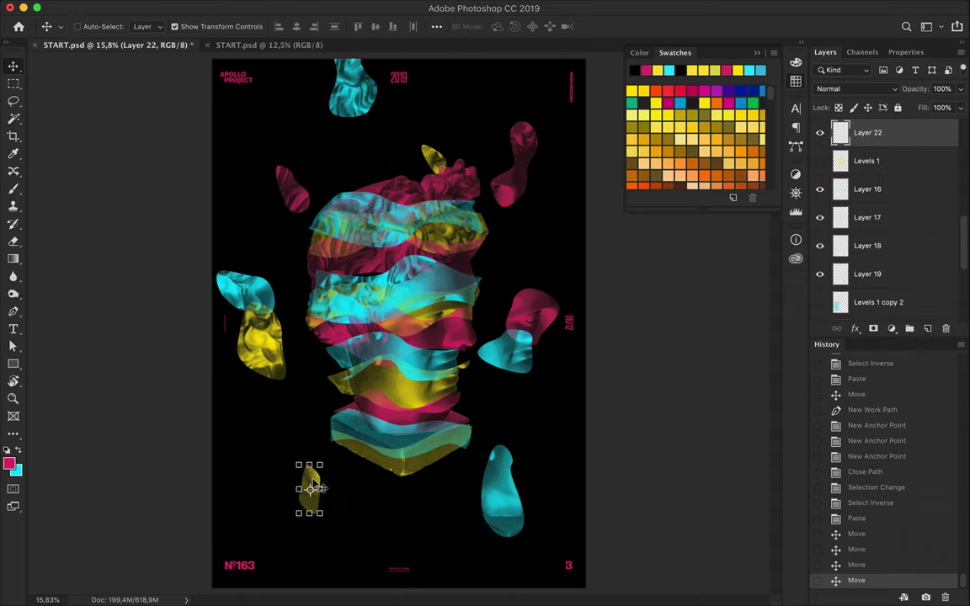
left_click_drag(310, 486, 444, 567)
mouse_move(259, 305)
left_mouse_down()
mouse_move(287, 373)
mouse_move(281, 396)
left_mouse_up()
left_click_drag(300, 202, 285, 277)
left_click_drag(501, 493, 421, 493)
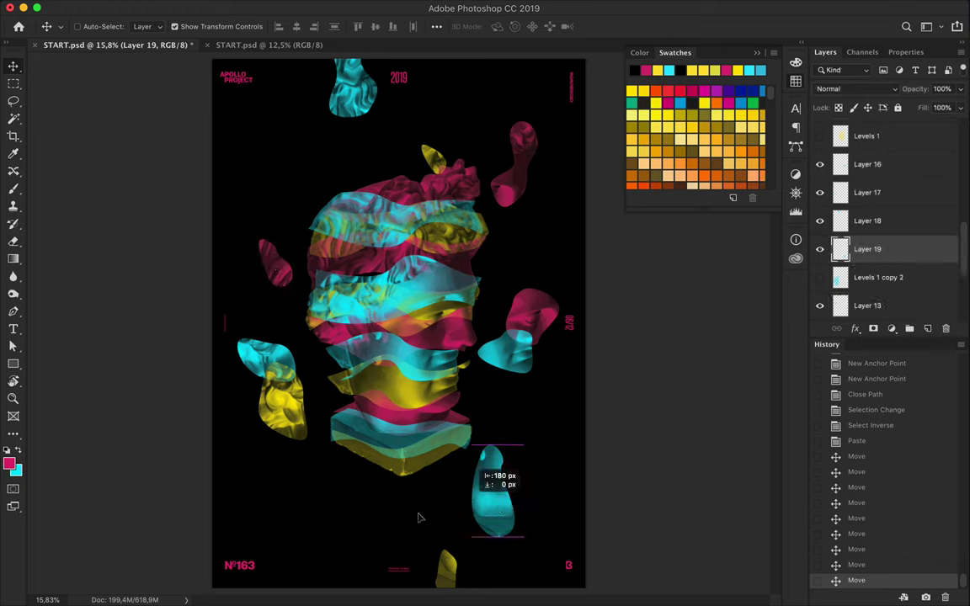
key("ctrl+s")
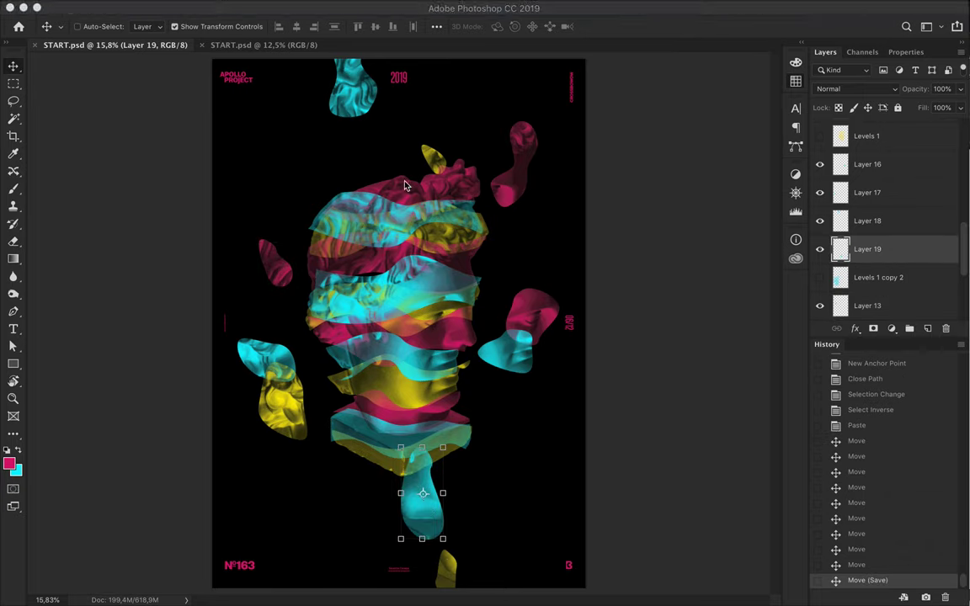
Step: Paste the APOLLO 365° text, enlarge it below the head, and duplicate it up-right
key("t")
left_click(324, 175)
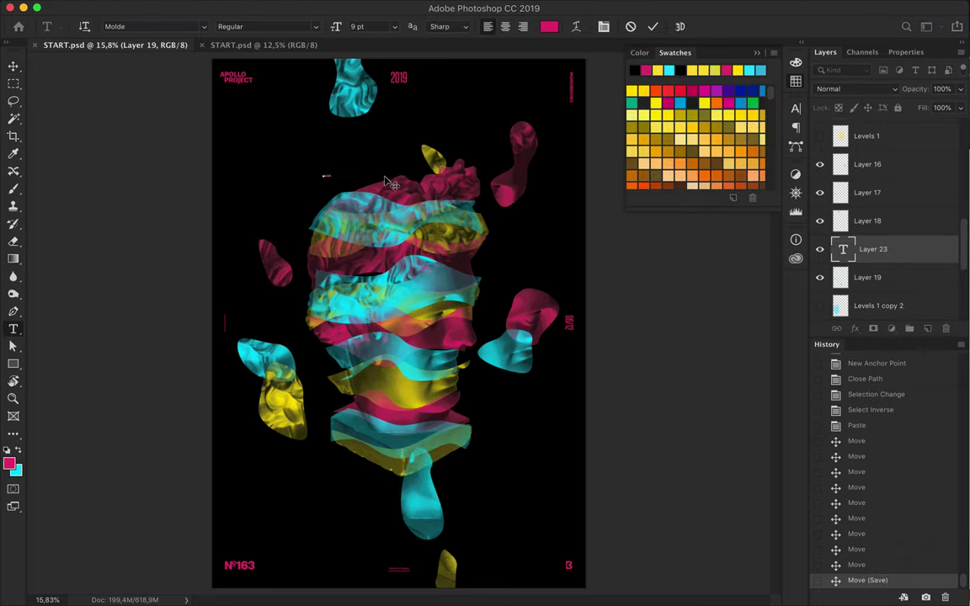
key("ctrl+v")
key("ctrl+t")
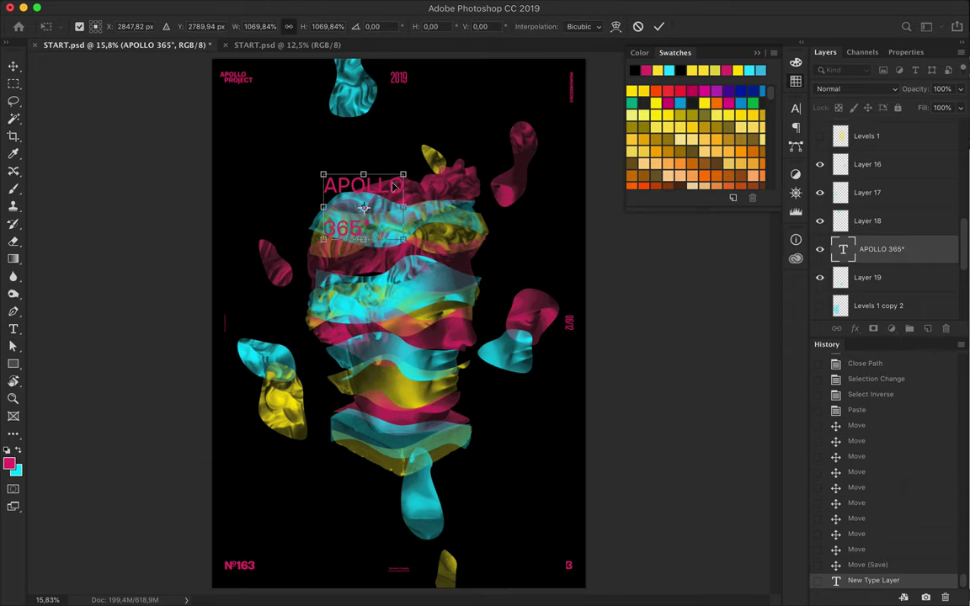
left_click_drag(358, 202, 318, 463)
key("Return")
left_click_drag(433, 460, 453, 476)
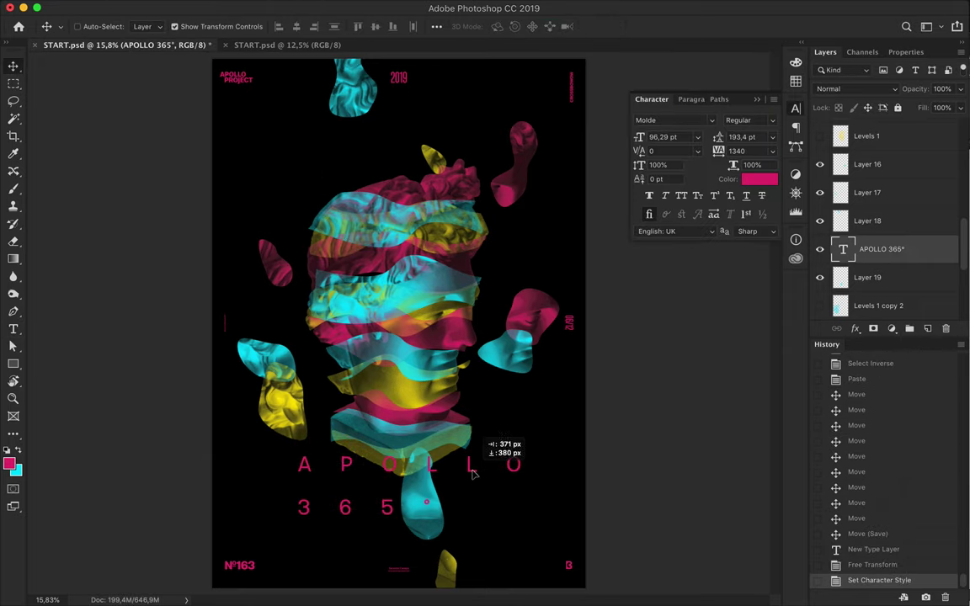
left_click_drag(263, 471, 637, 414, "alt")
Step: Scale the LOOKING AT YOU text to about 840% and move it to the top left
key("t")
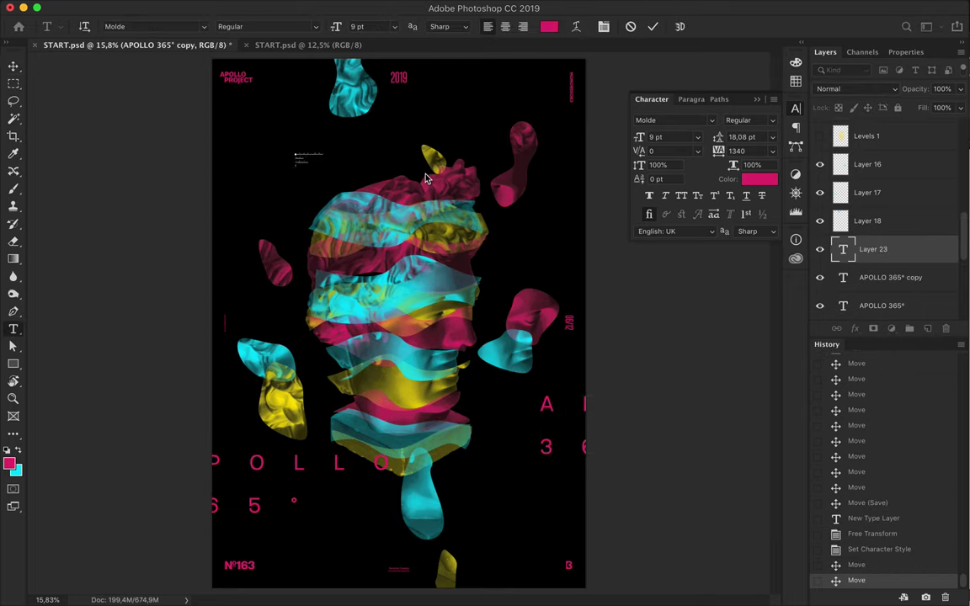
key("ctrl+Return")
key("v")
key("ctrl+t")
left_click_drag(323, 166, 503, 268)
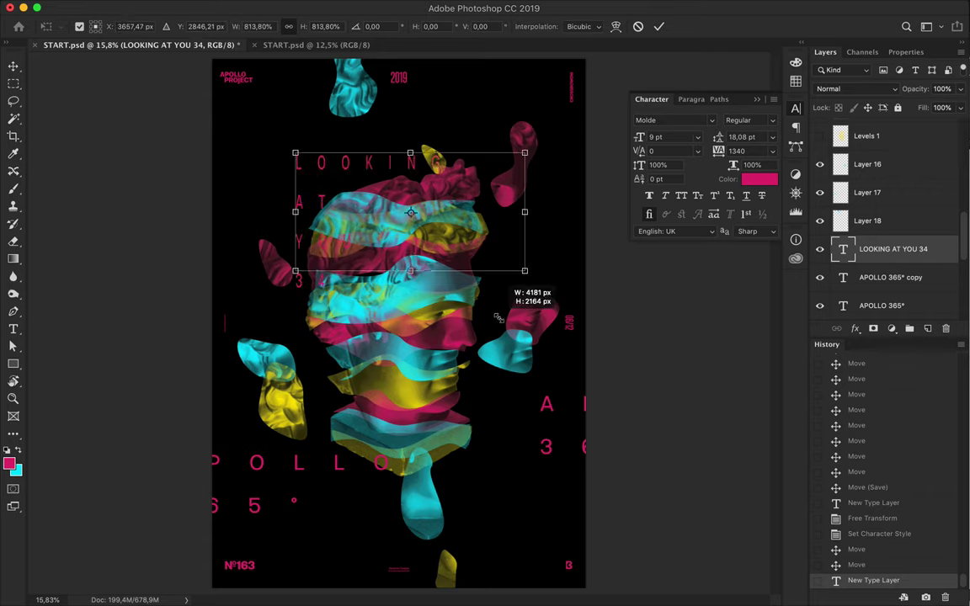
key("Return")
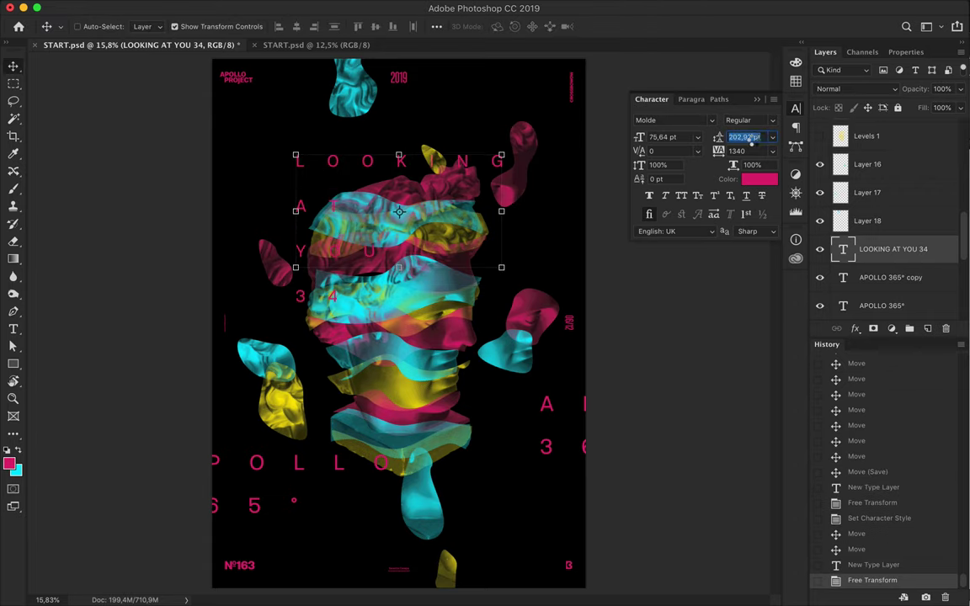
left_click_drag(421, 151, 363, 125)
Step: Colour the text cyan from Swatches and change 34 to #4
key("t")
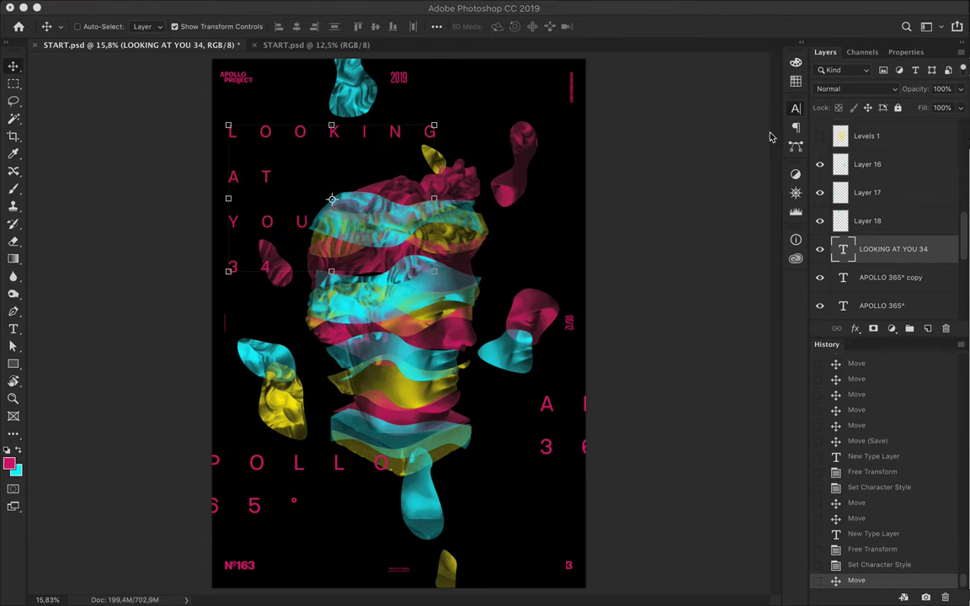
left_click(760, 179)
left_click(796, 80)
left_click(662, 70)
left_click(806, 156)
key("v")
double_click(264, 277)
type("#4")
left_click(442, 133)
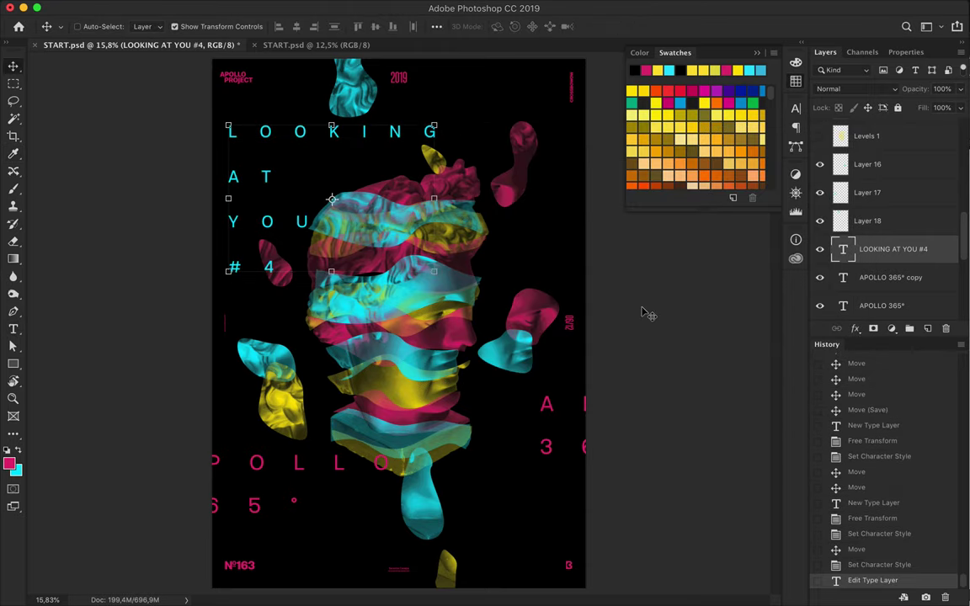
Step: Set LOOKING AT YOU #4 to Semibold with tracking raised to 3280
key("t")
left_click(269, 26)
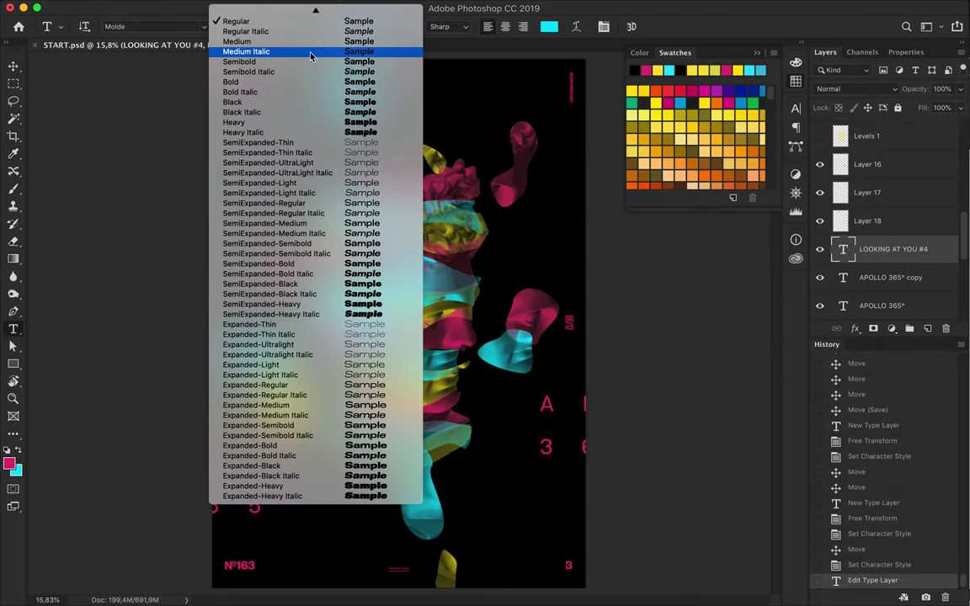
left_click(253, 63)
left_click(796, 108)
Step: Drag a ruler guide and nudge the text left to line up with it
key("ctrl+r")
scroll(385, 76, "up", 3)
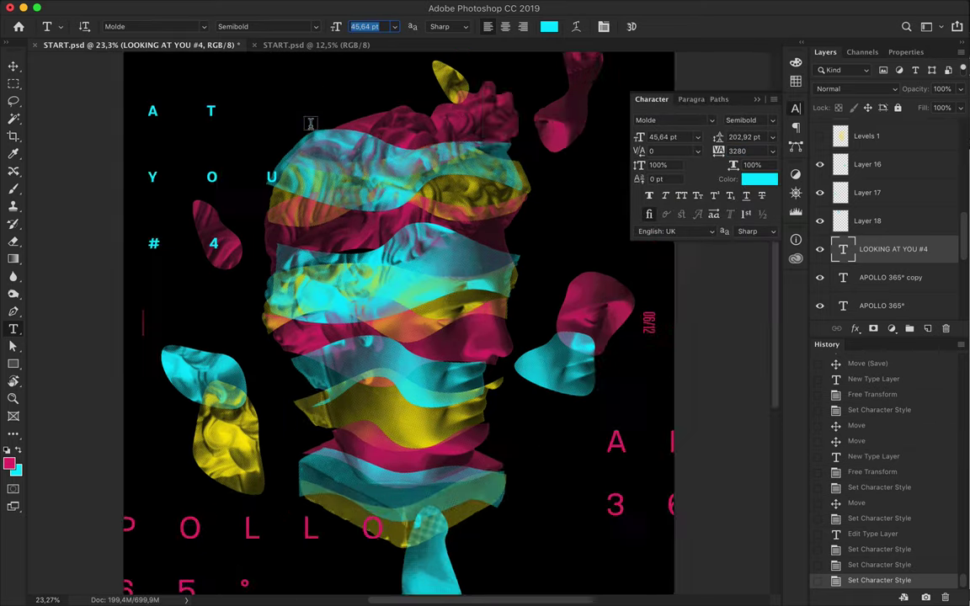
left_click_drag(149, 172, 152, 172)
key("v")
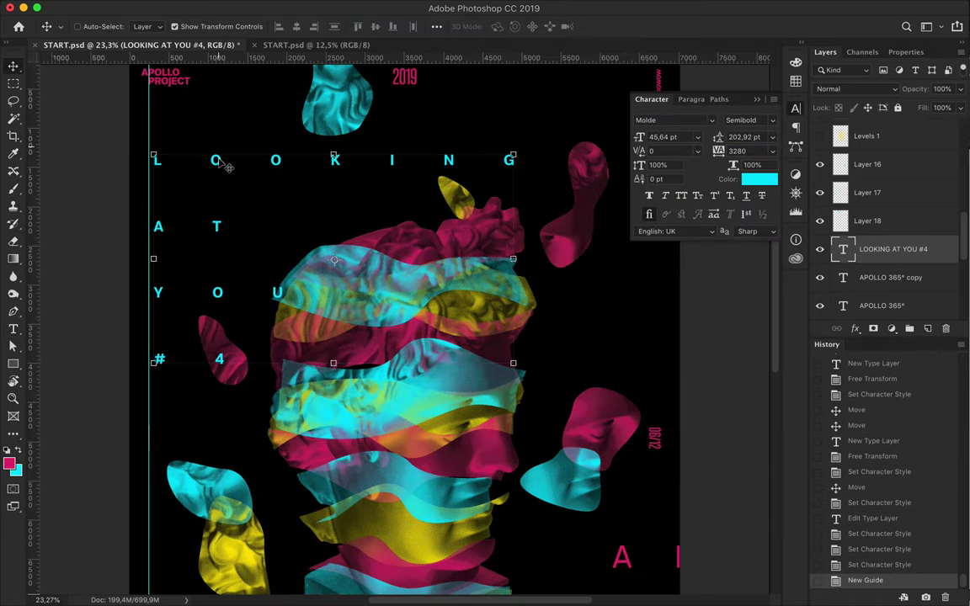
key("Left")
scroll(225, 166, "down", 5)
key("ctrl+0")
Step: Shrink the APOLLO 365° text to 36 pt and clear all guides
left_click(891, 277)
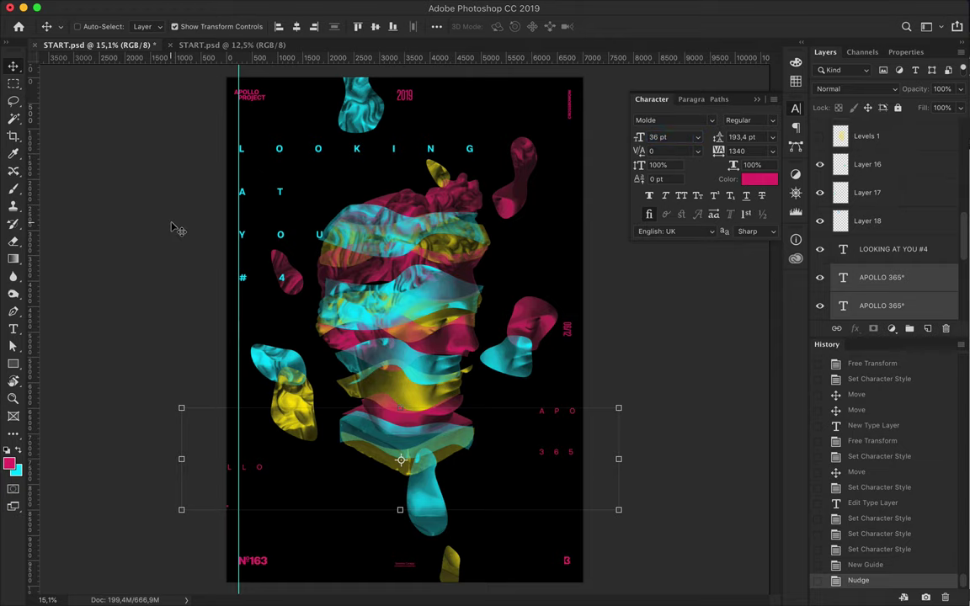
left_click(515, 181, "ctrl")
left_click(392, 7)
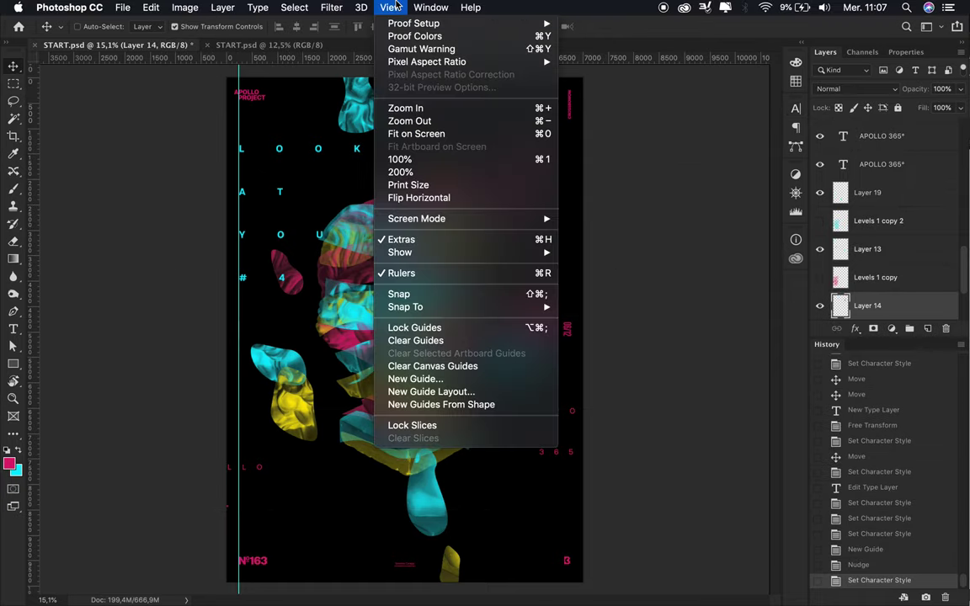
left_click(405, 340)
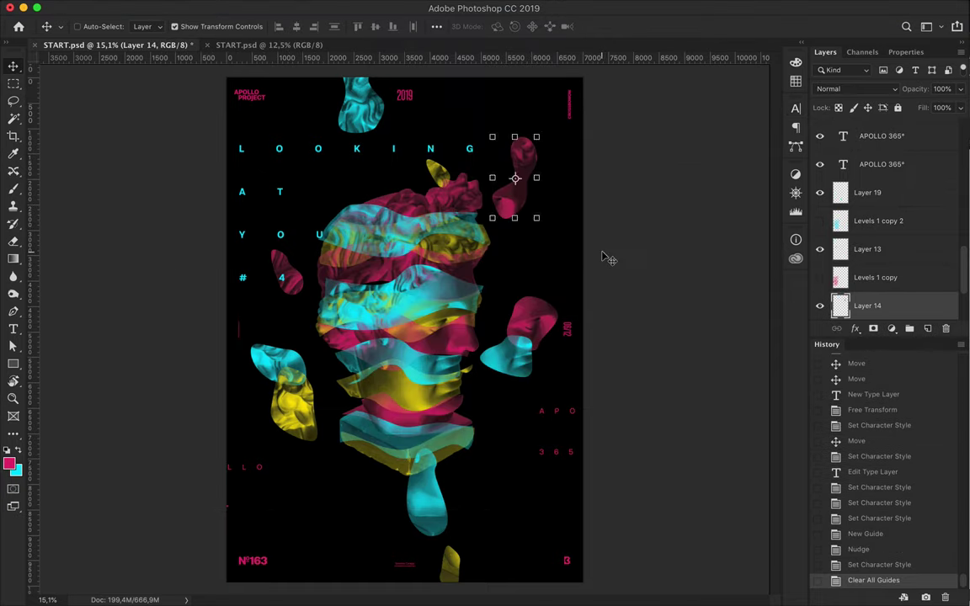
Step: Draw thin rectangle bars under 365 and # 4, filling the # 4 bar cyan
key("u")
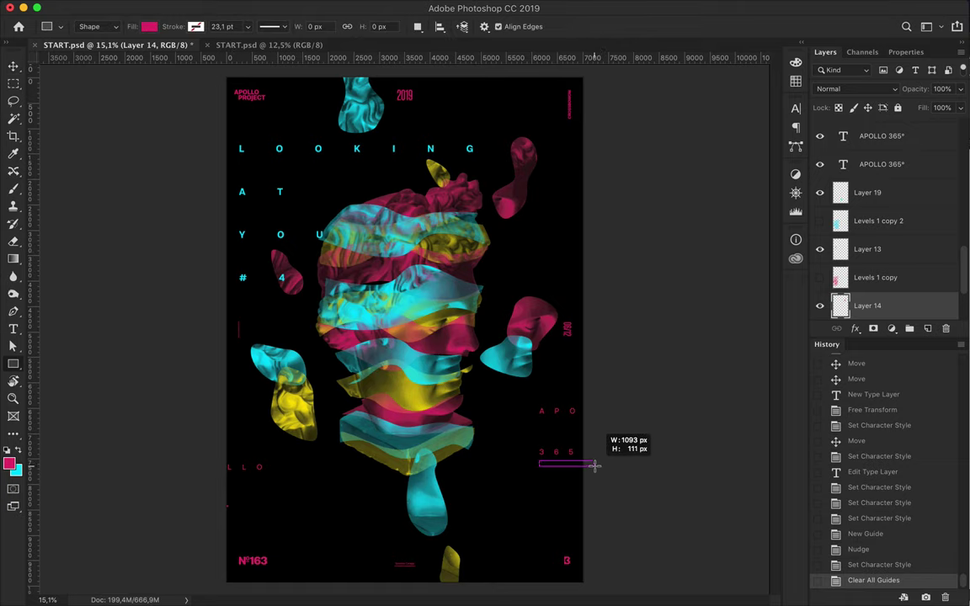
left_click_drag(595, 465, 594, 463)
left_click_drag(286, 286, 285, 287)
left_click(149, 27)
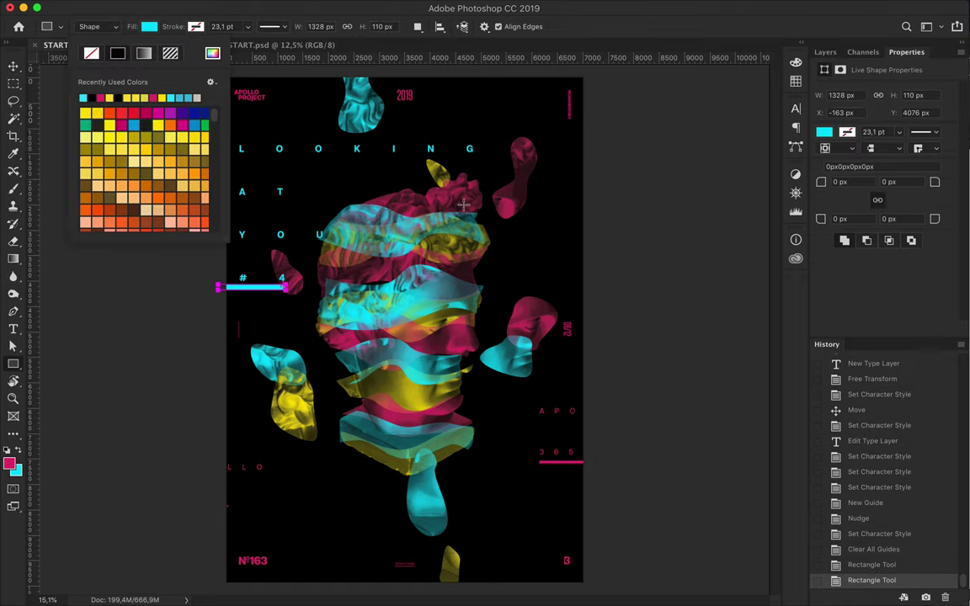
left_click(101, 96)
Step: Move the magenta bar beneath 365 and make it thinner
key("v")
key("super+equal")
left_click_drag(216, 260, 242, 248)
left_click(135, 253)
key("Down")
key("super+t")
key("Return")
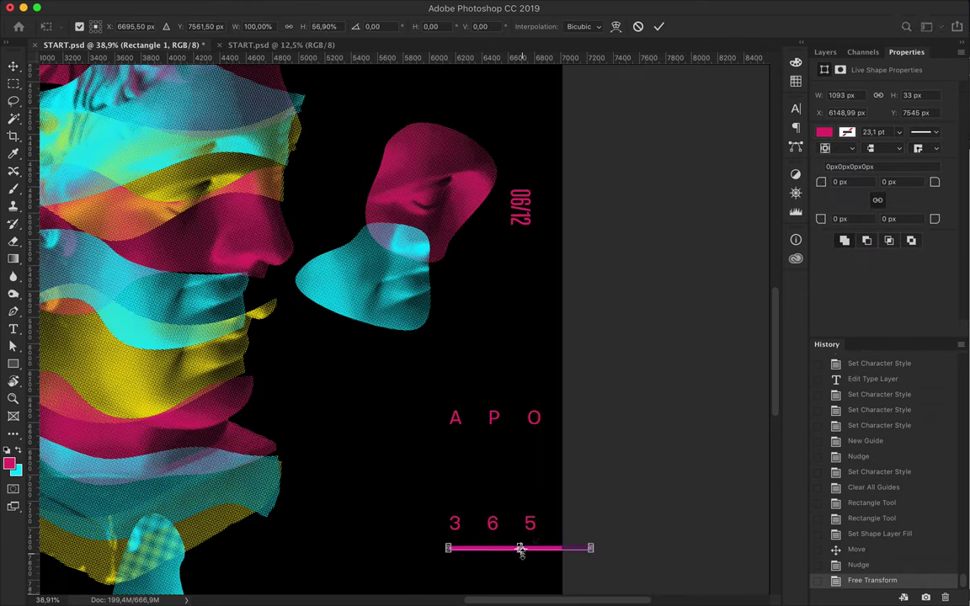
Step: Nudge the yellow head slice and place a copy at the bottom-left
key("shift+Right")
key("shift+Down")
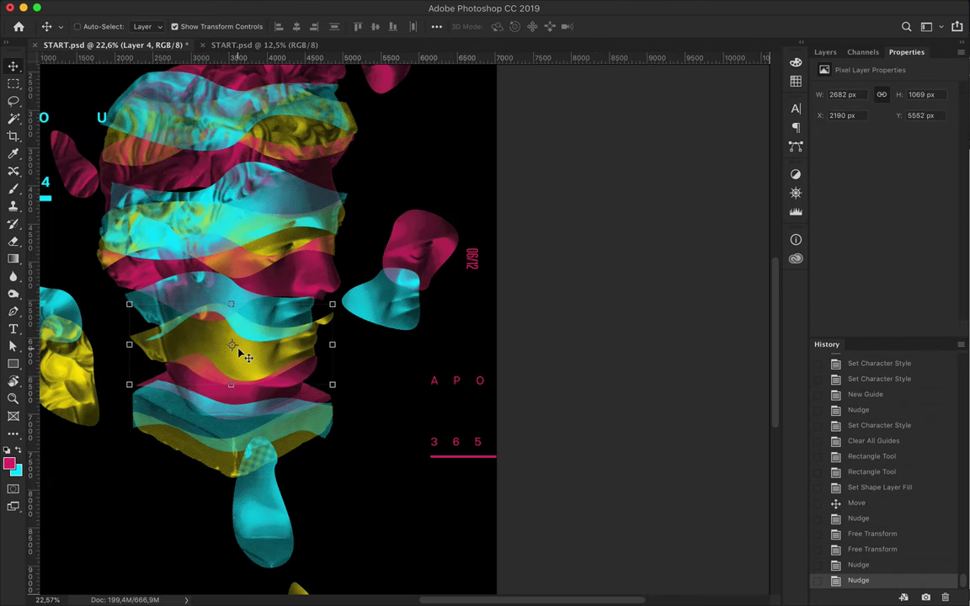
key("super+minus")
left_click_drag(300, 333, 126, 484)
Step: Flip a yellow fragment horizontally and place a cyan fragment copy past the left edge
left_click(126, 8)
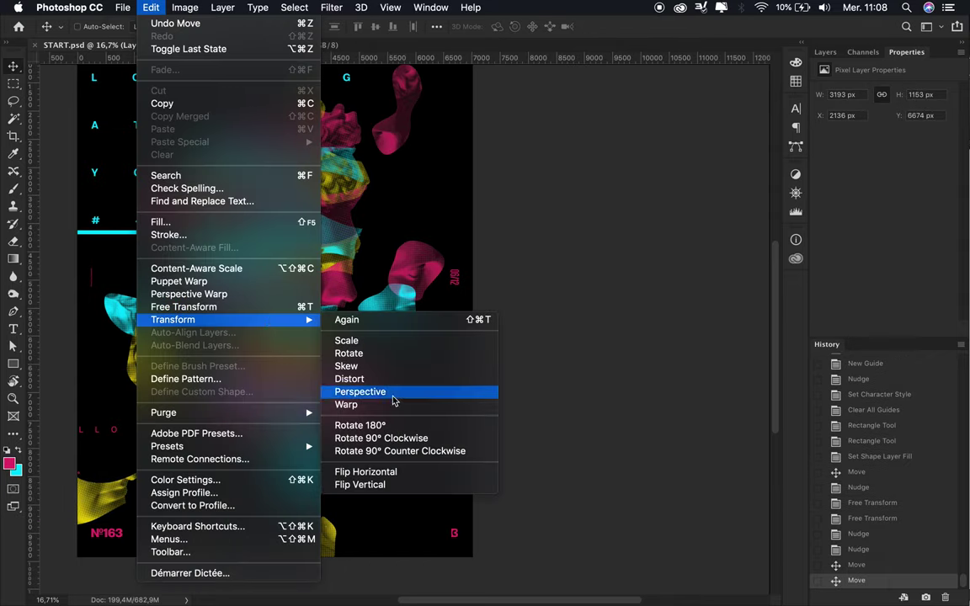
left_click(388, 472)
left_click_drag(562, 216, 454, 324)
left_click_drag(352, 346, 172, 270)
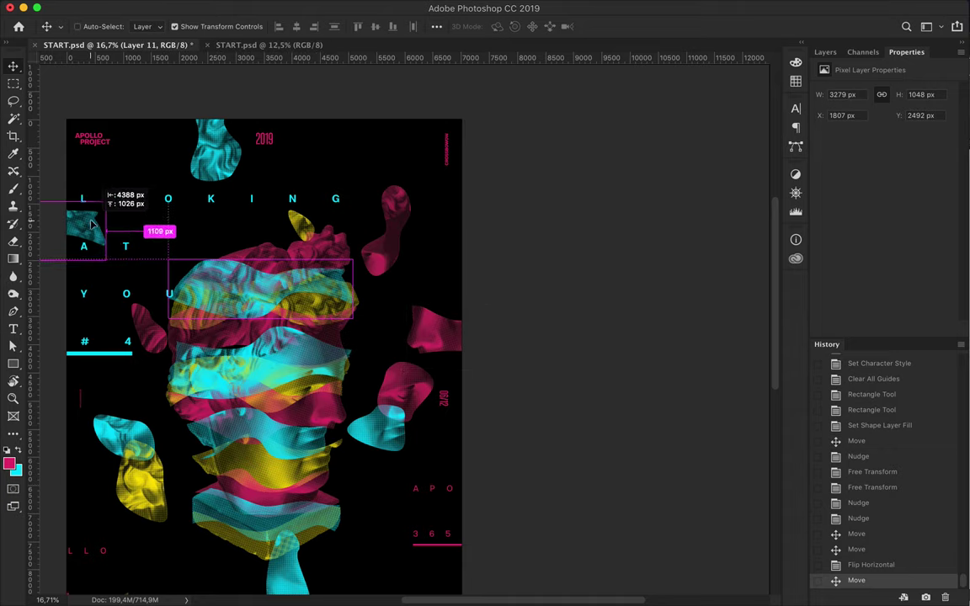
Step: Move Layer 11 copy into the Apollo group and enlarge the head to about 108%
left_click(825, 51)
scroll(909, 268, "up", 5)
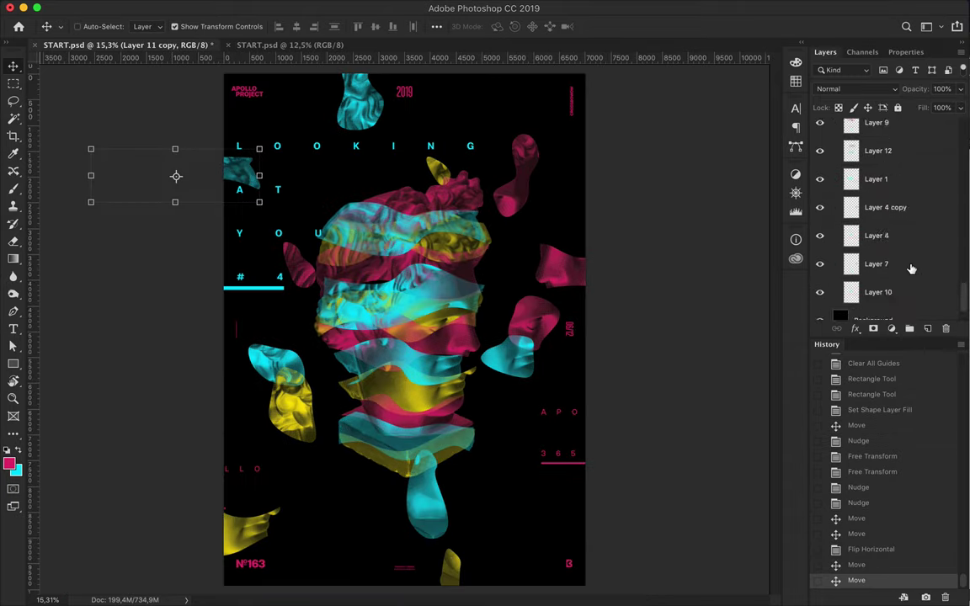
left_click(859, 260)
scroll(893, 252, "down", 5)
left_click_drag(884, 136, 874, 207)
key("ctrl+t")
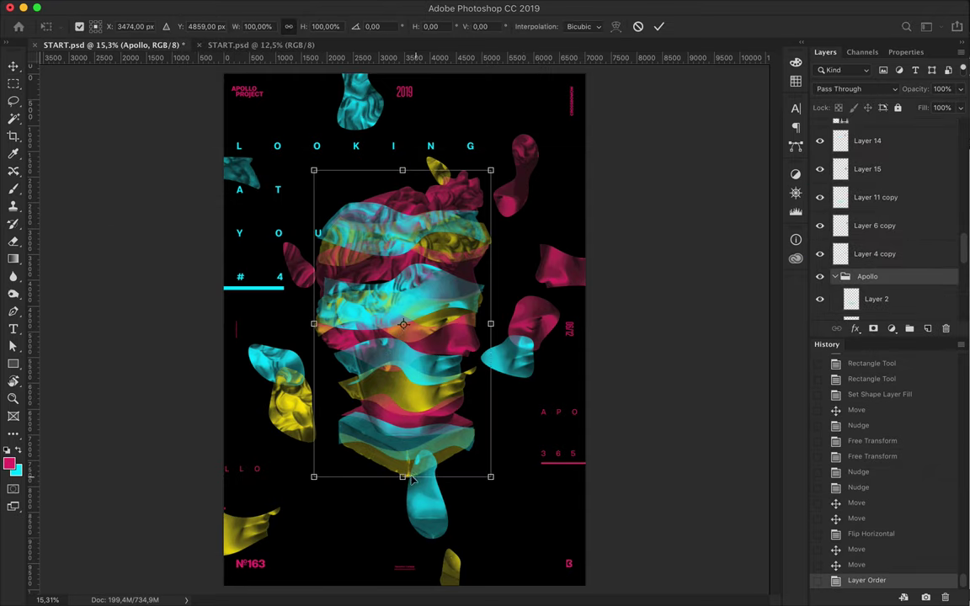
left_click_drag(403, 465, 403, 501)
key("Return")
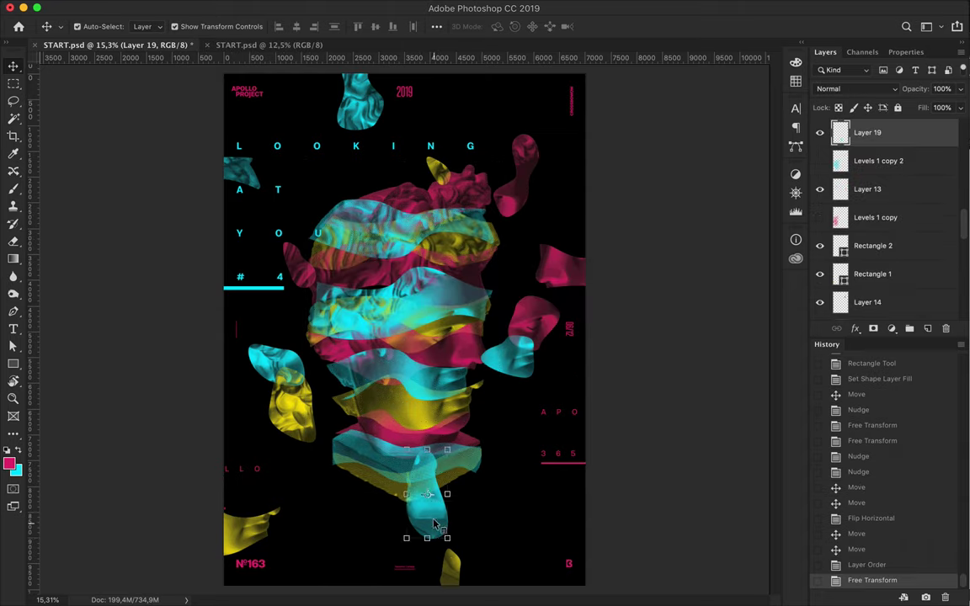
Step: Rotate the bottom cyan blob and put a flipped yellow fragment at the right edge
left_click_drag(421, 515, 354, 522)
key("ctrl+t")
mouse_move(300, 484)
left_mouse_down()
mouse_move(278, 537)
mouse_move(509, 265)
mouse_move(619, 310)
left_mouse_up()
key("Return")
left_click(149, 7)
left_click(362, 497)
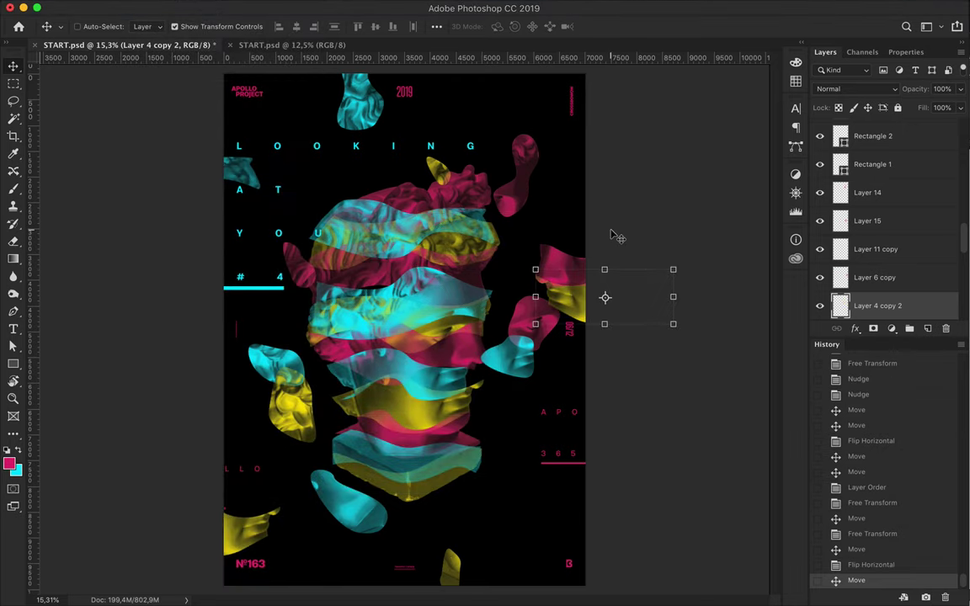
left_click_drag(299, 437, 325, 401)
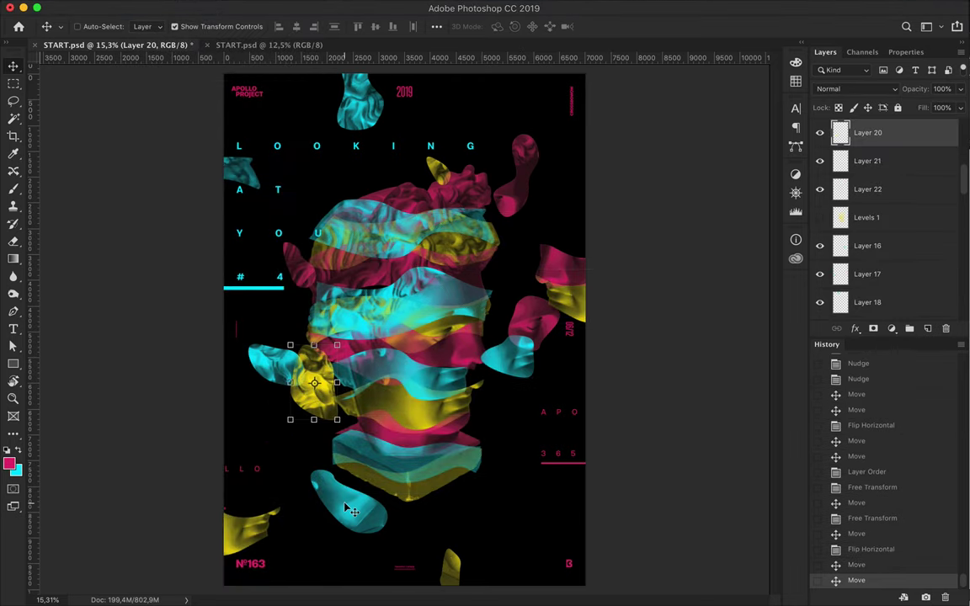
Step: Move the left cyan fragment down, the top cyan blob up, and the bottom yellow blob right
mouse_move(236, 169)
left_mouse_down()
mouse_move(227, 261)
mouse_move(202, 260)
left_mouse_up()
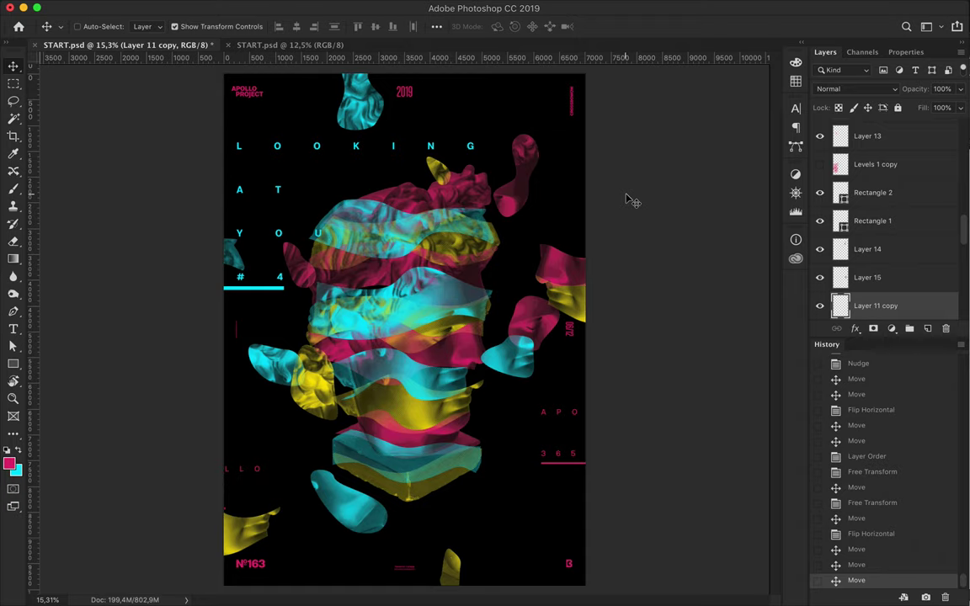
left_click_drag(369, 110, 362, 71)
key("ctrl+t")
key("Return")
left_click(455, 566, "ctrl")
left_click_drag(455, 566, 505, 566)
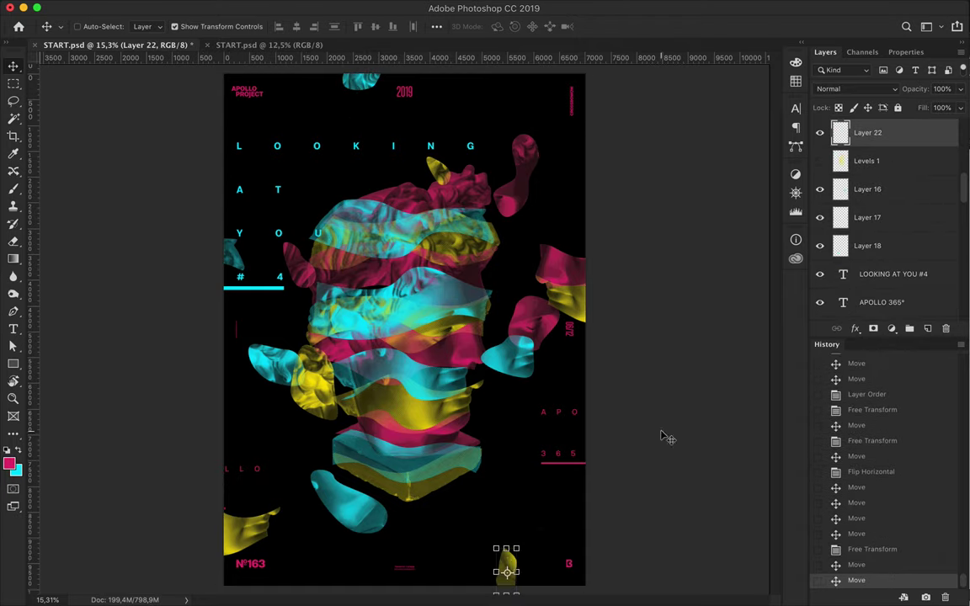
scroll(869, 232, "down", 5)
scroll(876, 202, "up", 3)
scroll(860, 176, "down", 3)
scroll(860, 177, "down", 3)
Step: Align the Apollo head group to the canvas's horizontal and vertical centres
left_click(834, 254)
left_click(867, 255)
left_click(436, 26)
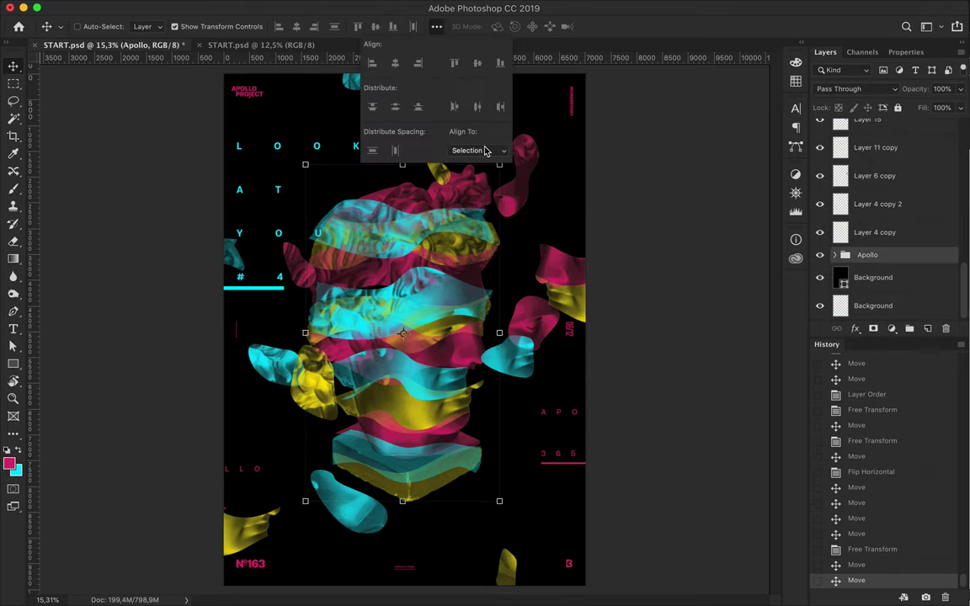
left_click(299, 26)
left_click(375, 26)
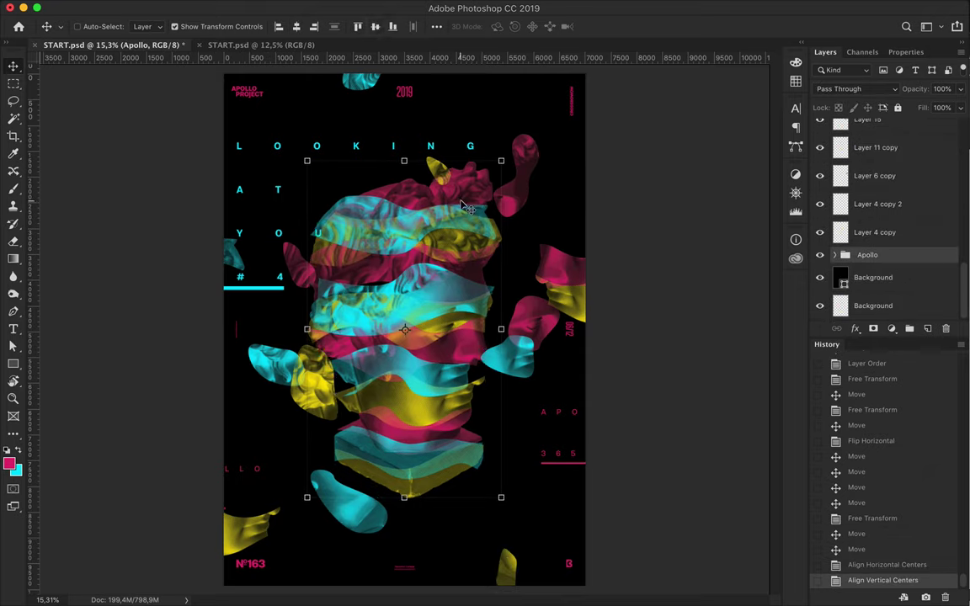
Step: Rearrange the cyan, pink and yellow fragments and shift the middle head slice
left_click_drag(320, 398, 304, 410)
mouse_move(488, 346)
left_mouse_down()
mouse_move(508, 376)
mouse_move(540, 359)
left_mouse_up()
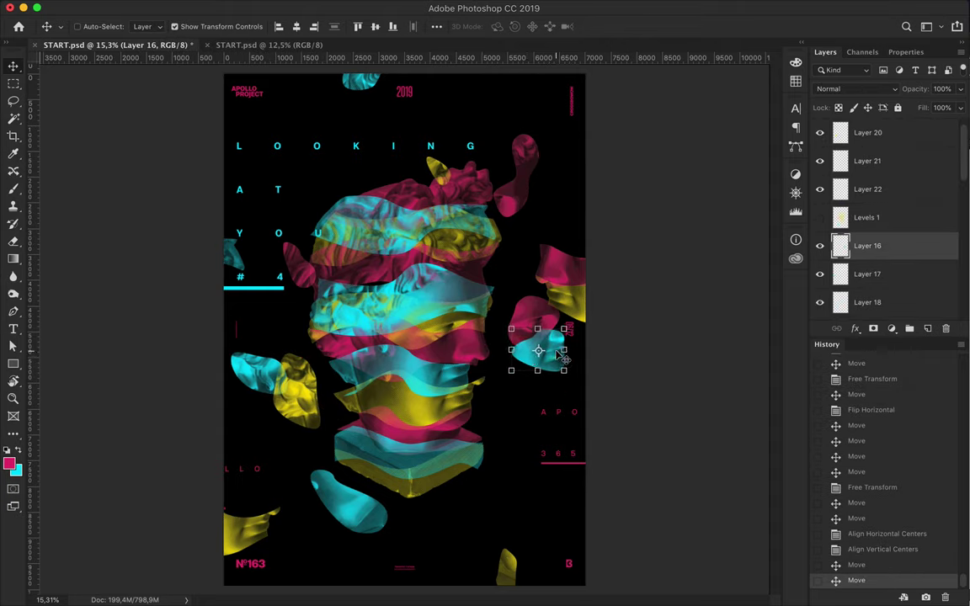
left_click_drag(549, 321, 540, 354)
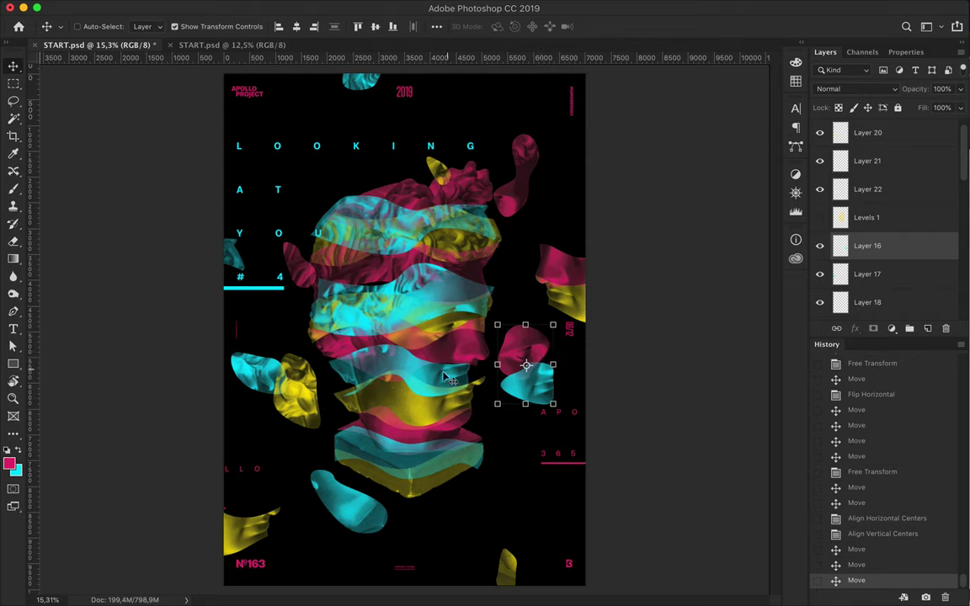
left_click_drag(405, 341, 412, 332)
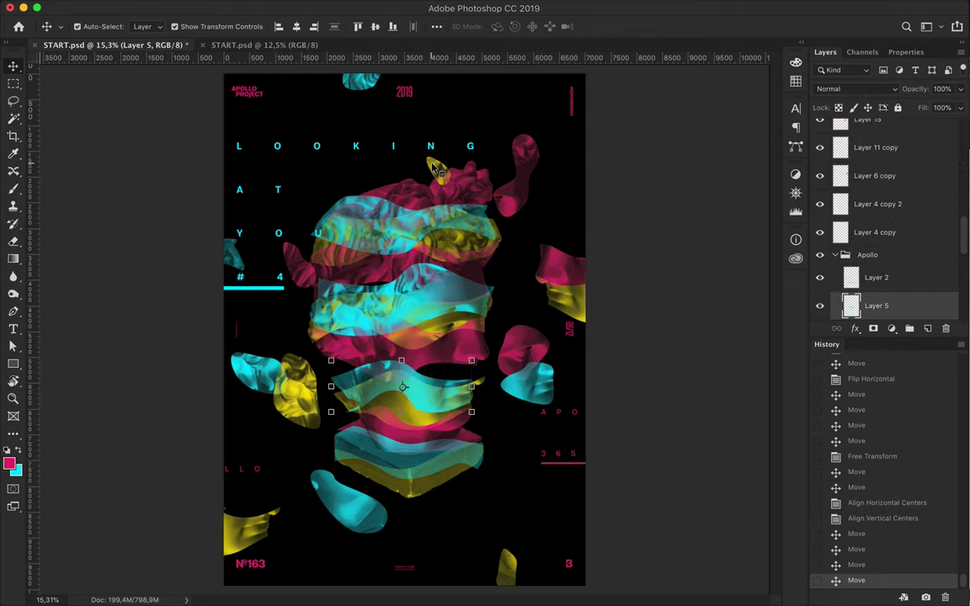
left_click_drag(434, 169, 439, 171)
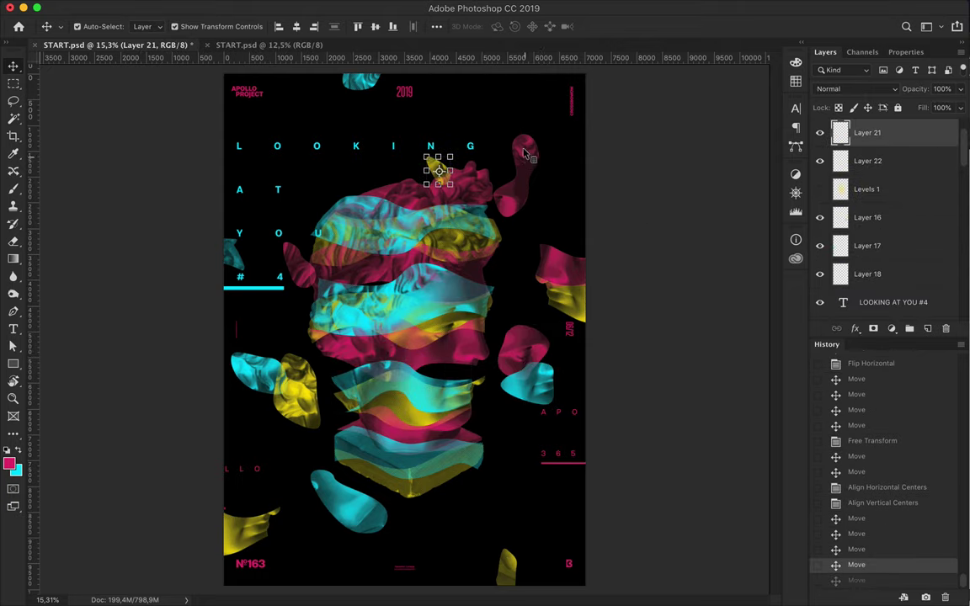
left_click_drag(524, 153, 518, 108)
key("ctrl+a")
Step: Deselect, save the Apollo poster, and switch to full-screen mode
key("ctrl+d")
key("ctrl+s")
key("f")
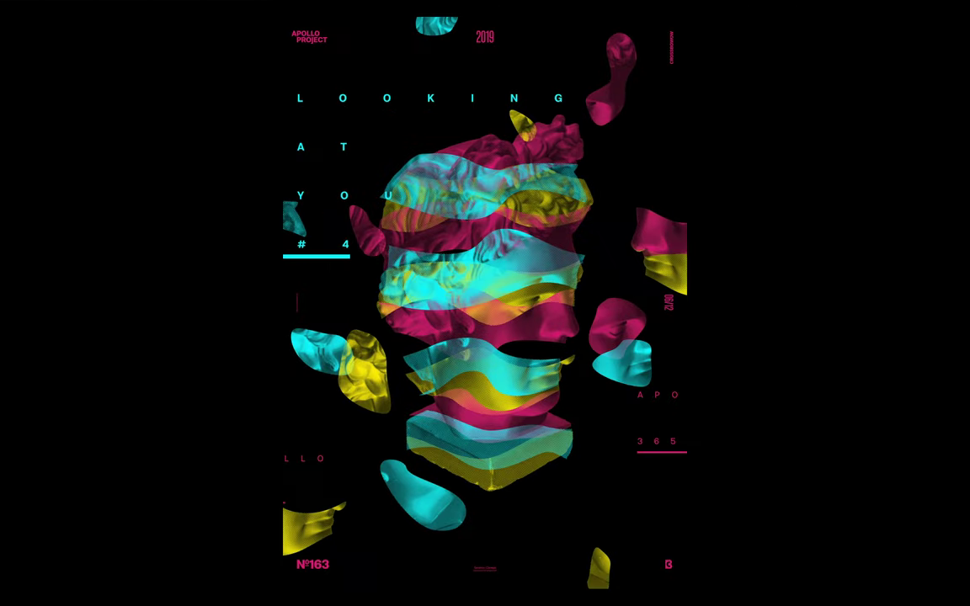